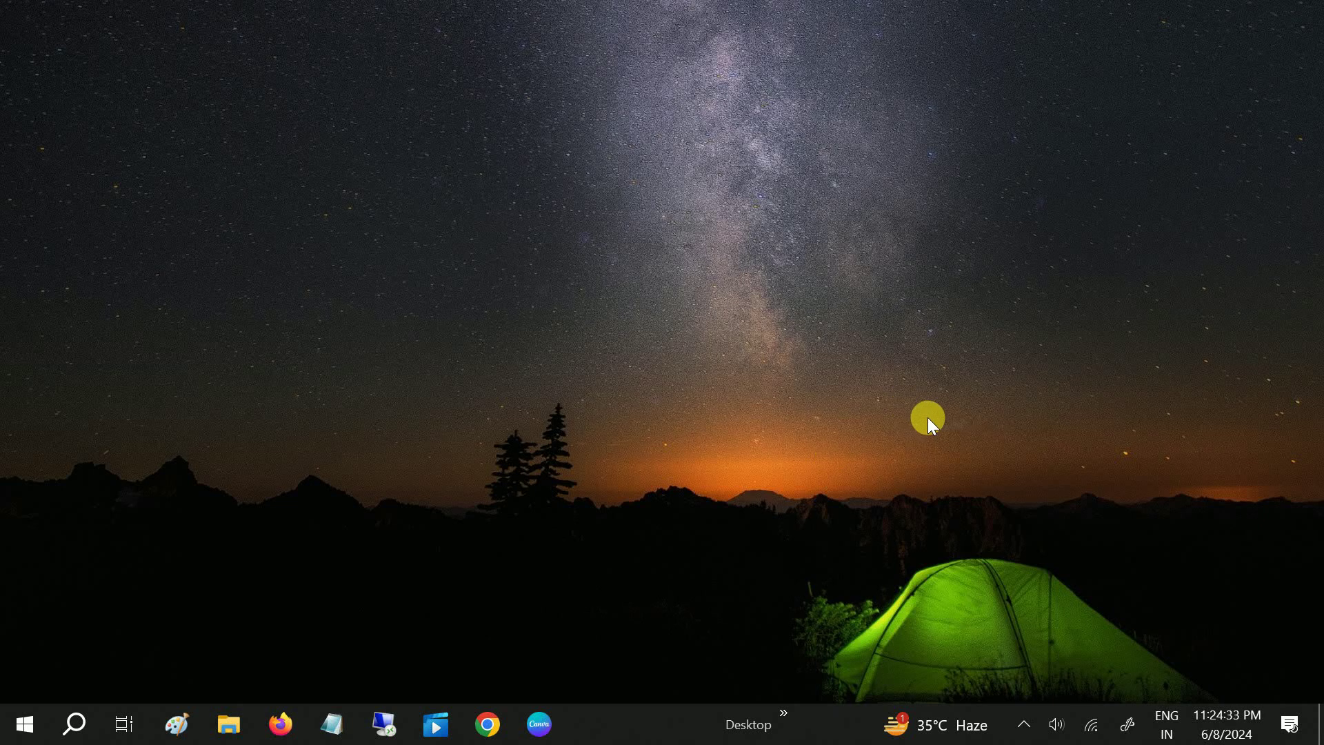
Drag the battery icon out of the tray overflow flyout onto the visible taskbar tray.
click(1028, 728)
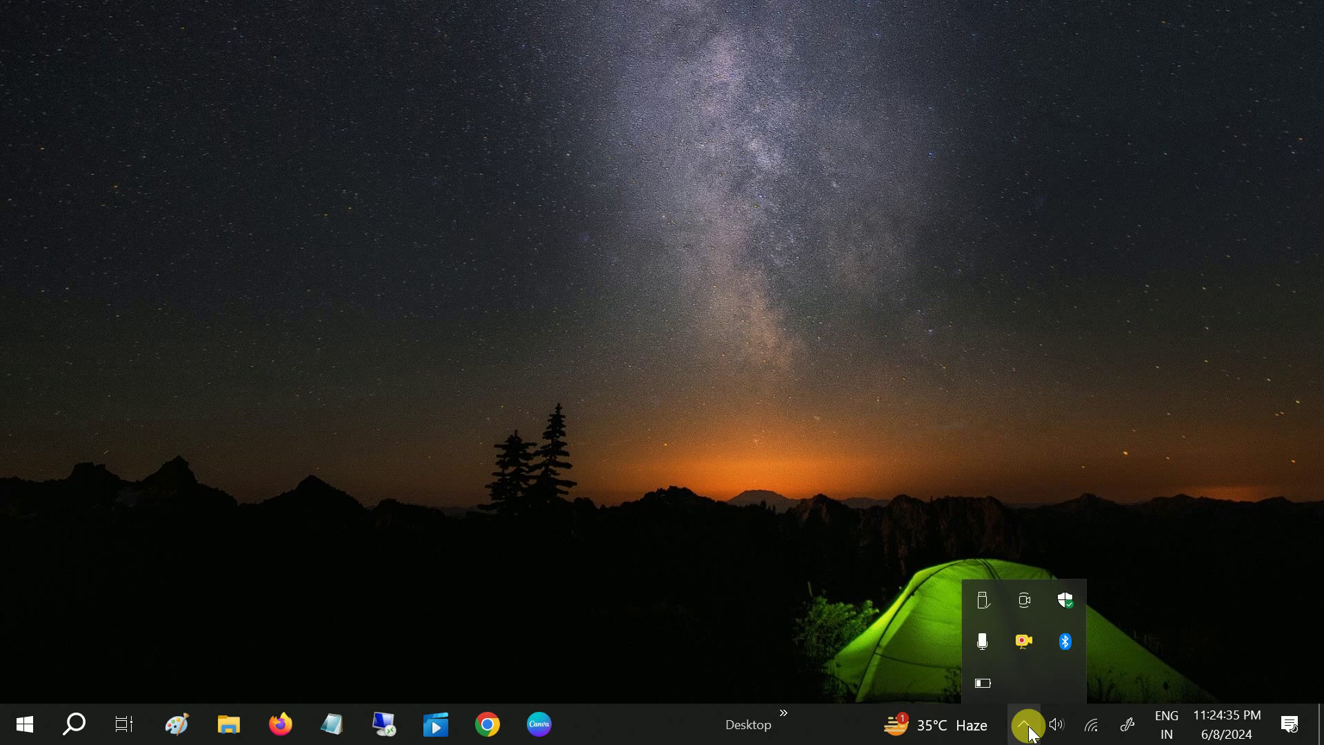
mouse_move(982, 685)
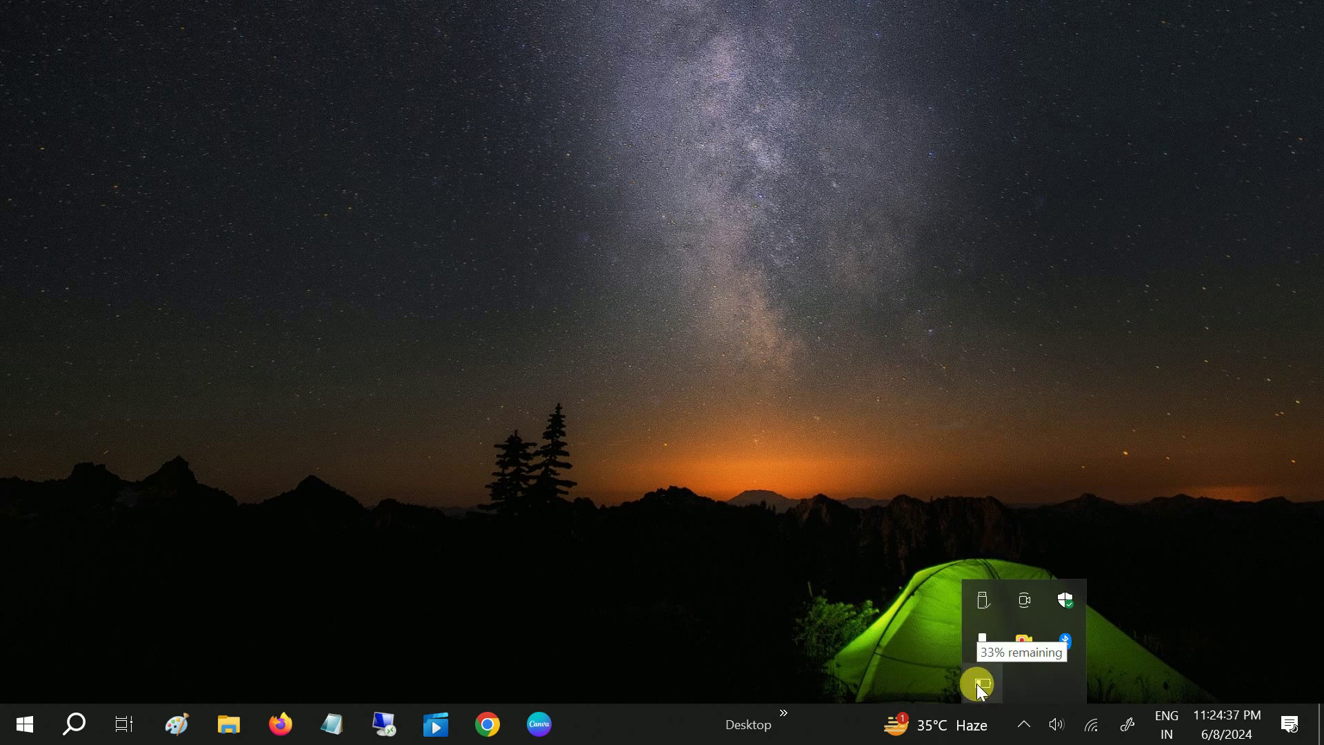
mouse_move(976, 696)
mouse_down()
mouse_move(859, 734)
mouse_move(1027, 730)
mouse_up()
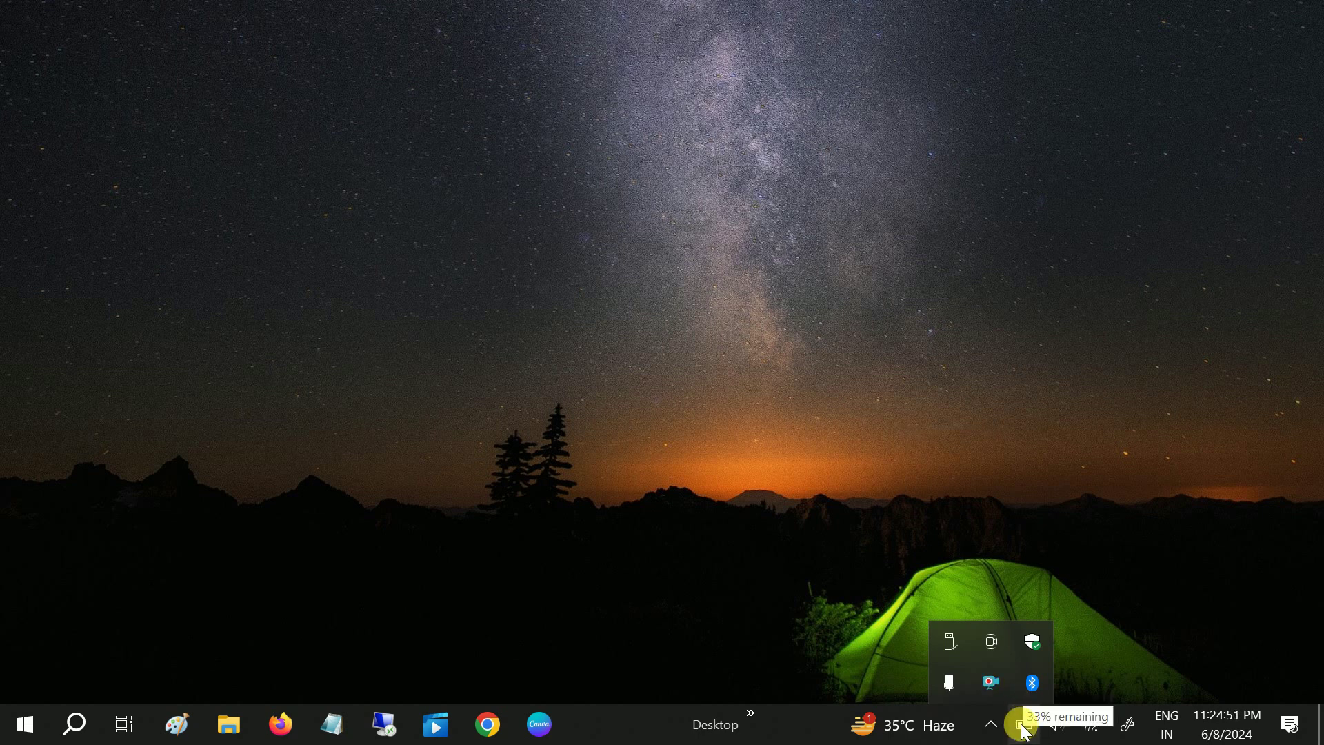
click(511, 495)
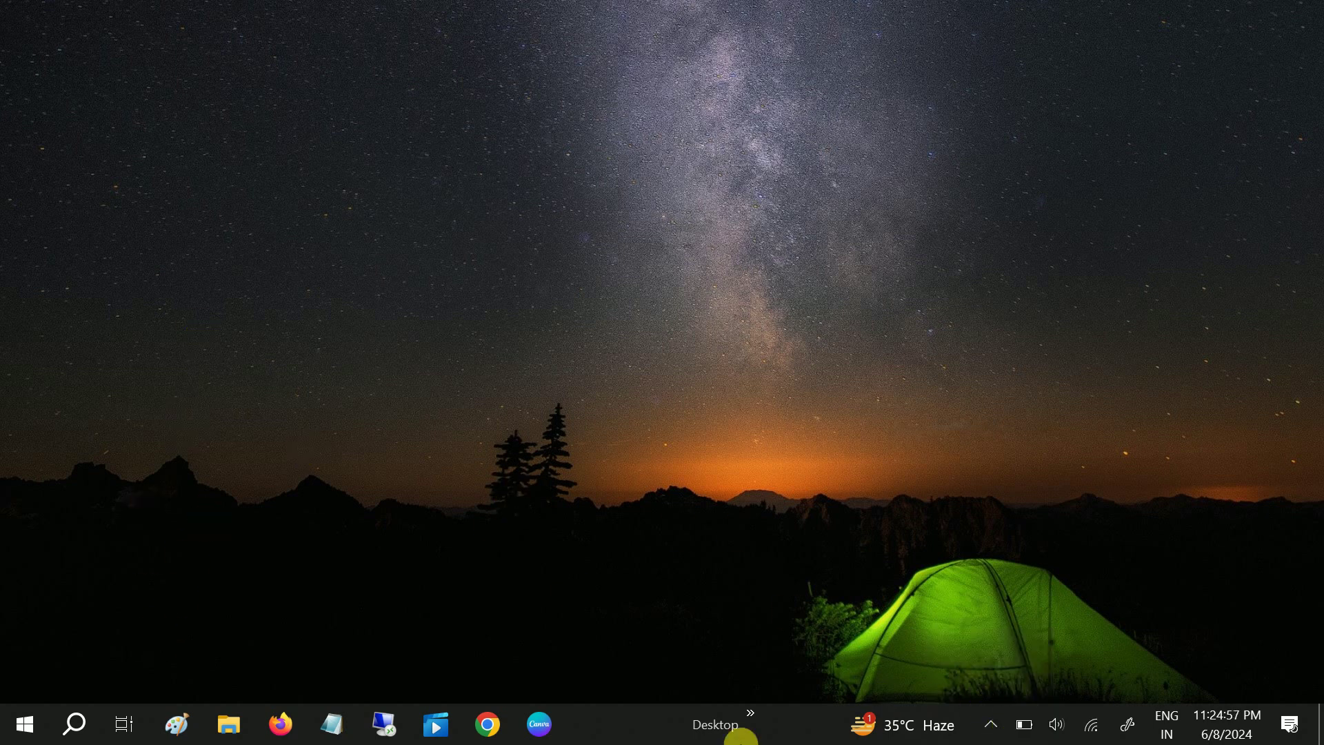
Reach Settings > Personalization > Taskbar and its Notification area section from Start.
click(26, 725)
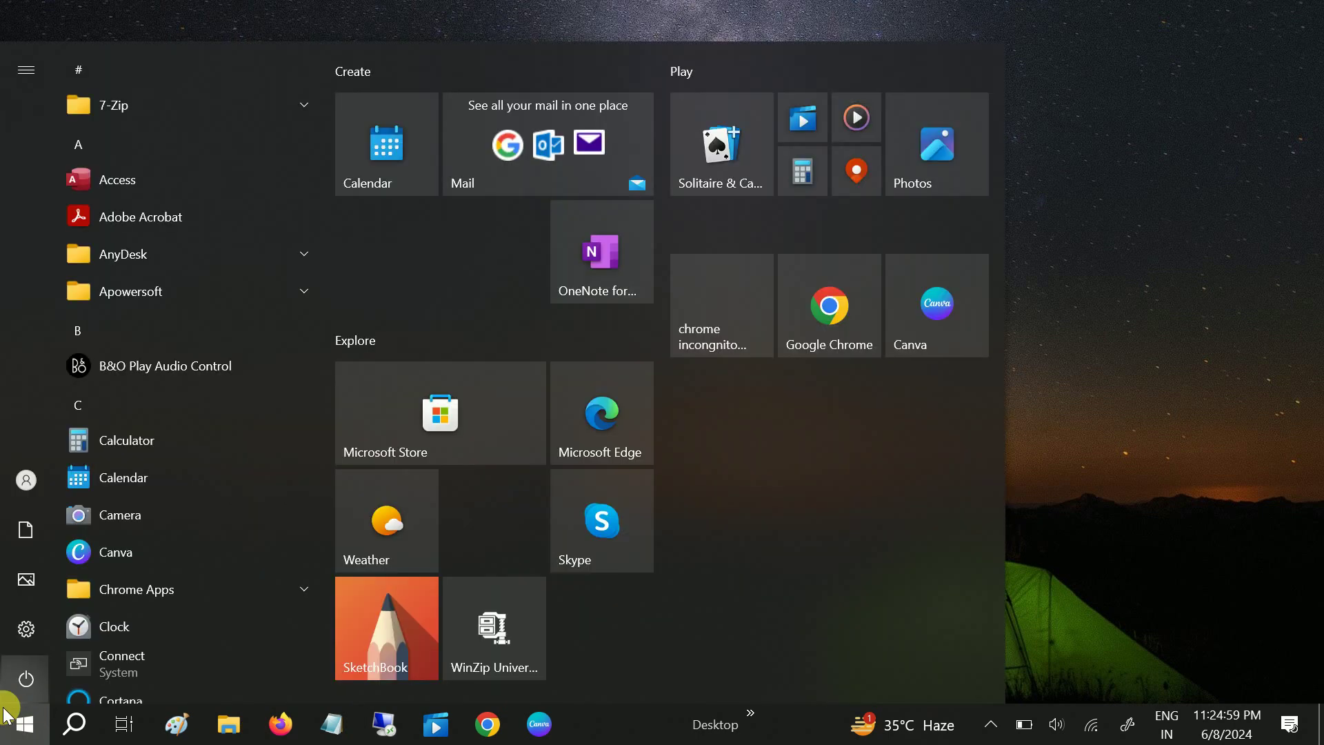
mouse_move(27, 631)
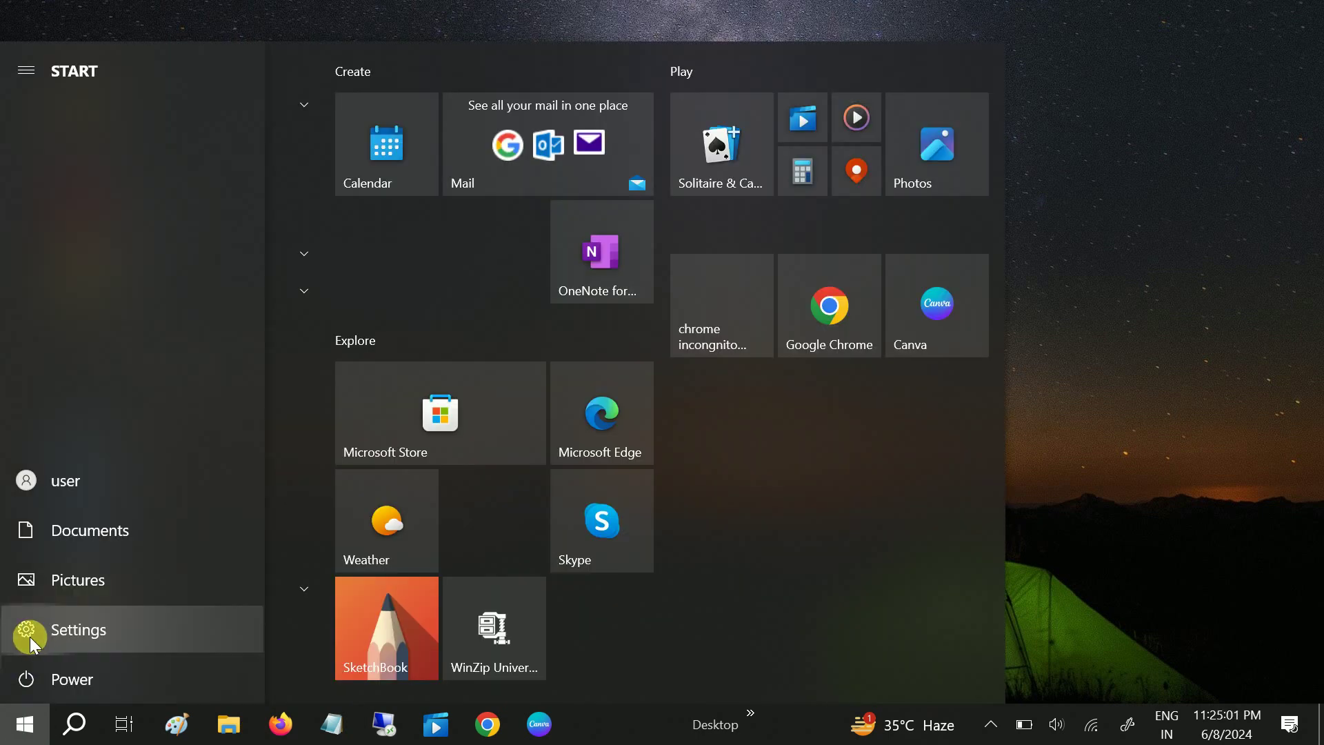
click(31, 638)
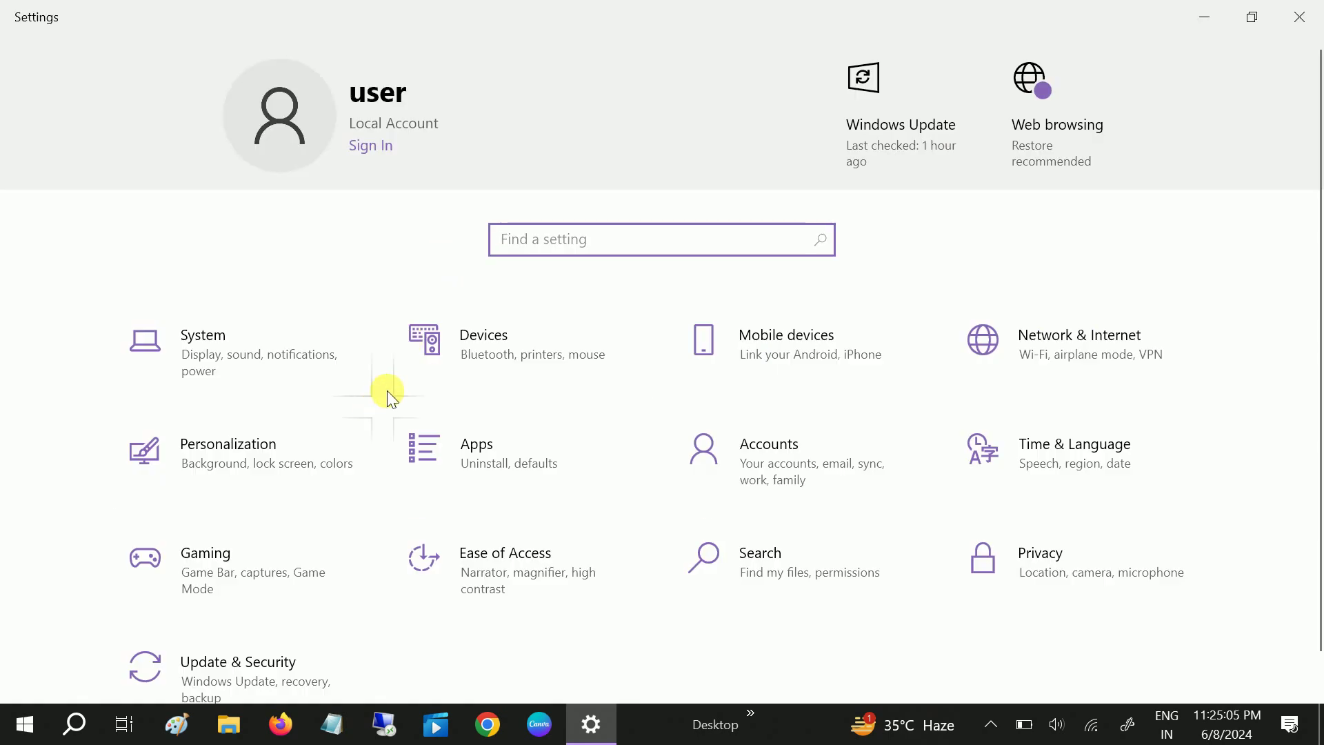
scroll(315, 504, down, 1)
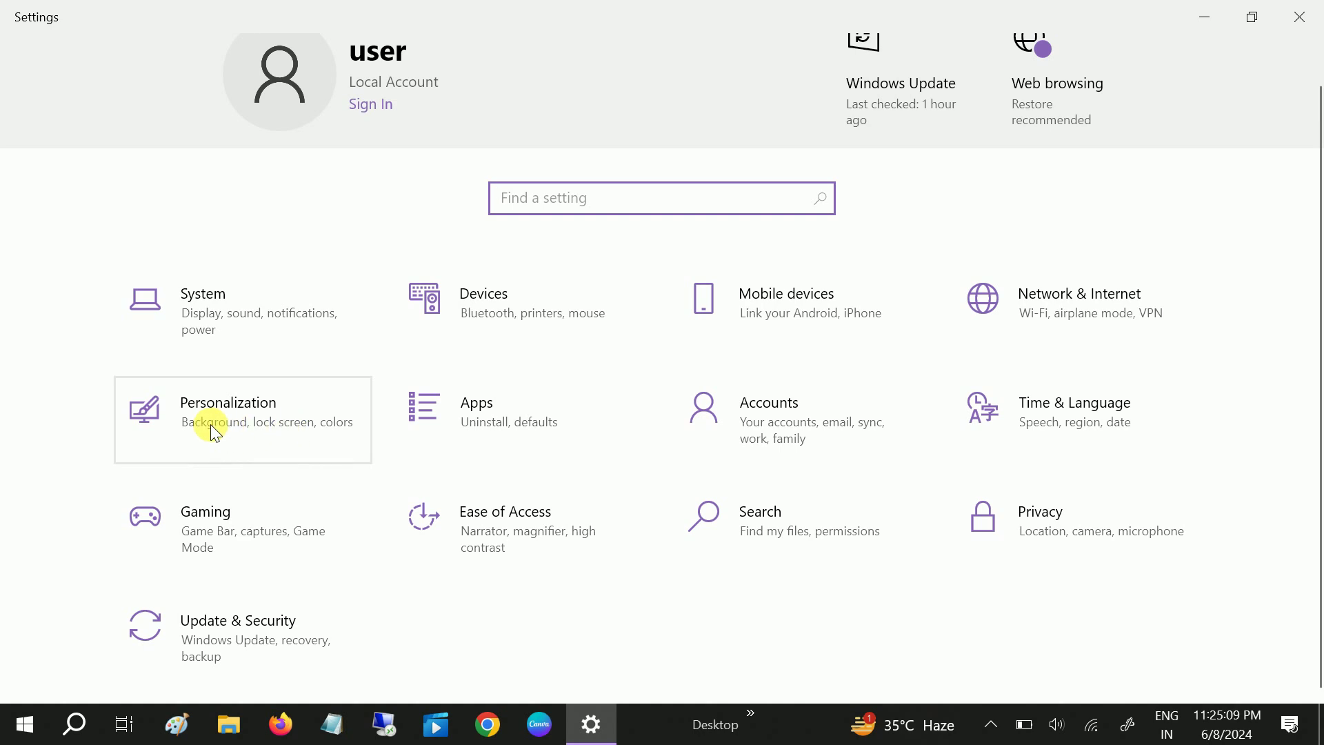
click(270, 435)
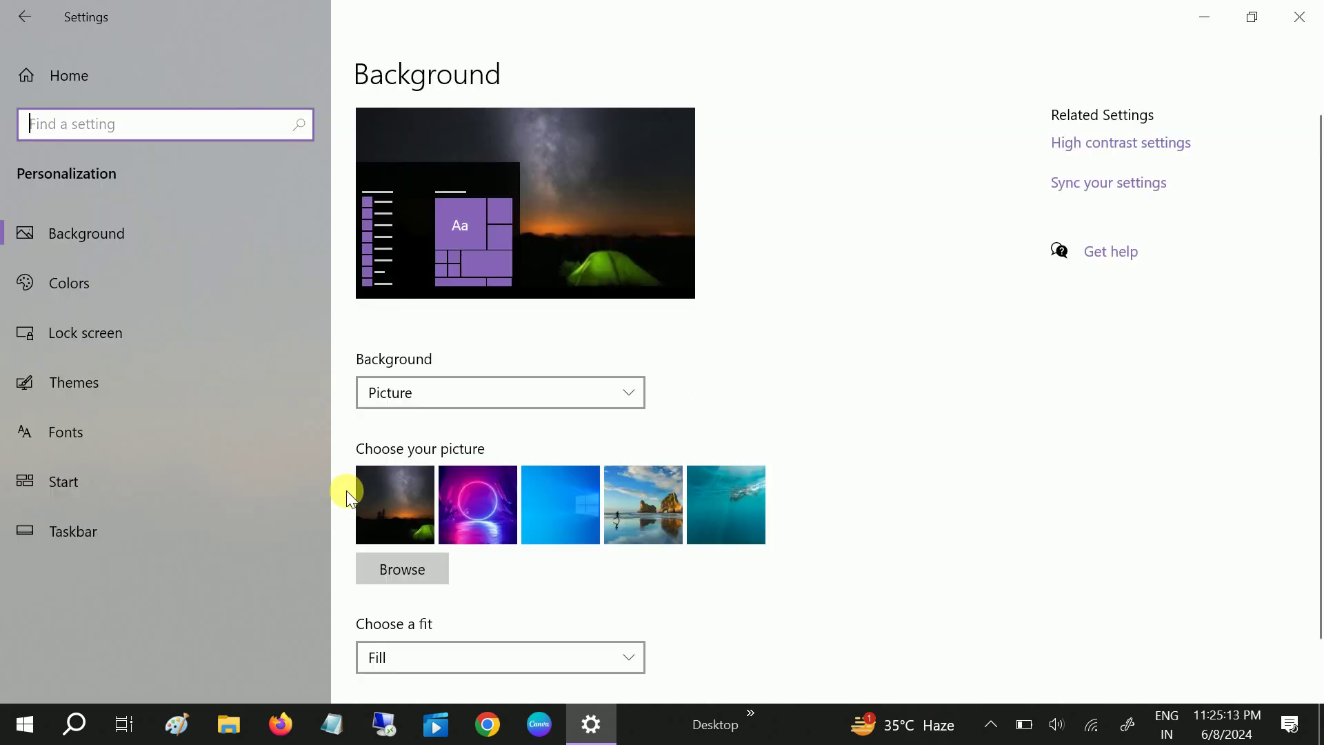
click(115, 533)
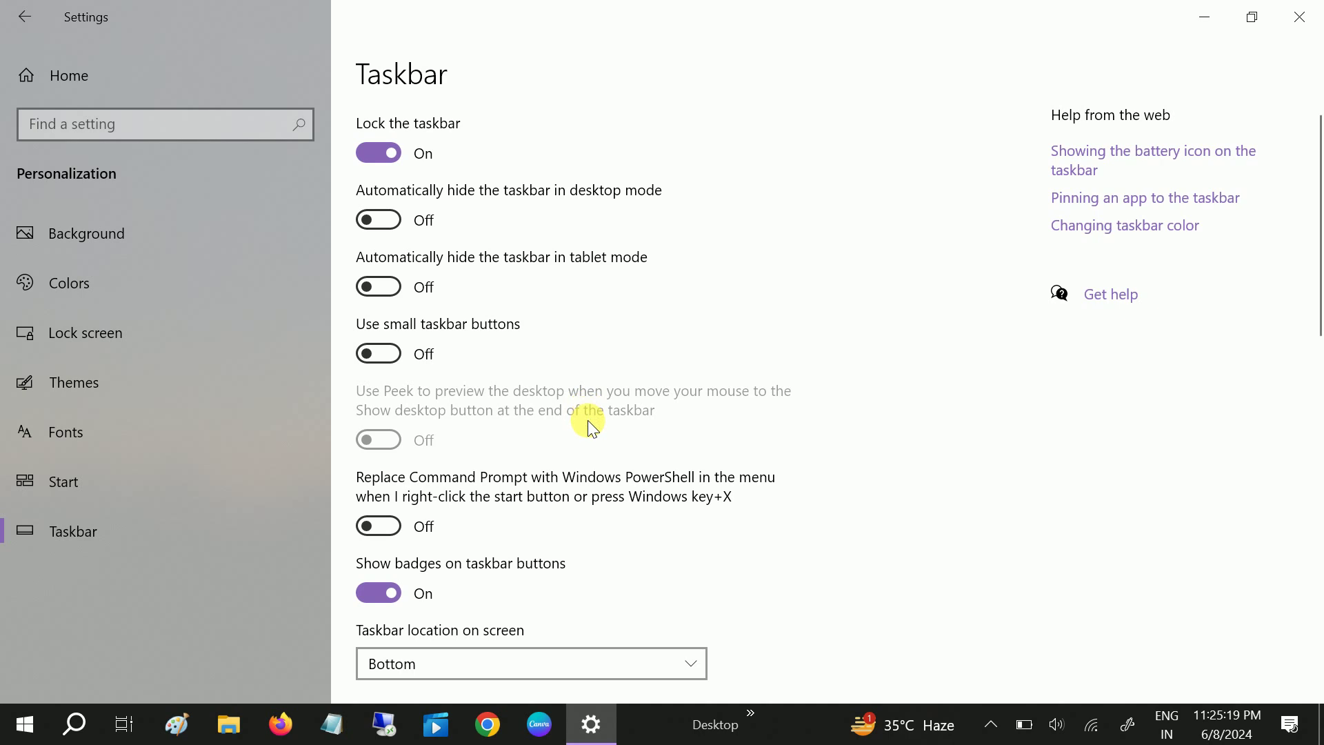
scroll(589, 421, down, 1)
scroll(589, 421, down, 1)
scroll(591, 422, down, 4)
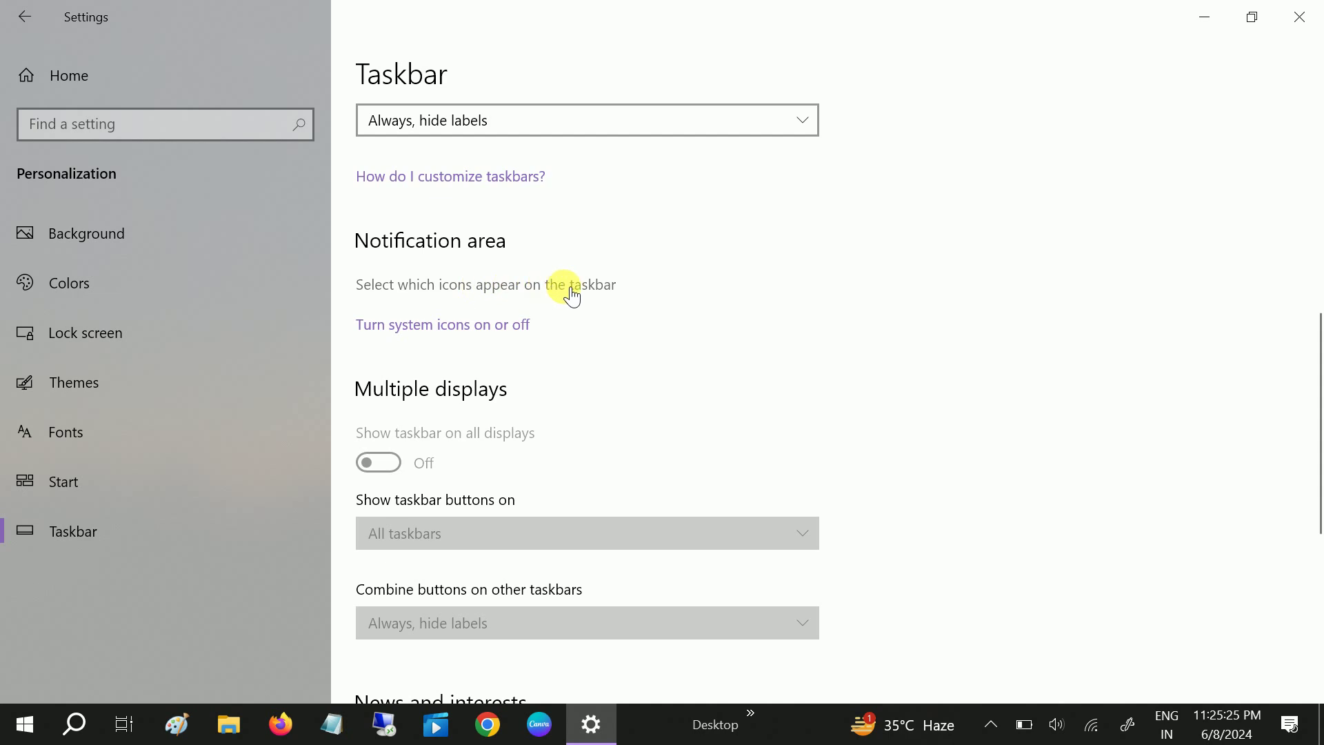
In 'Select which icons appear on the taskbar', switch Power Off then back On, and close Settings.
click(590, 299)
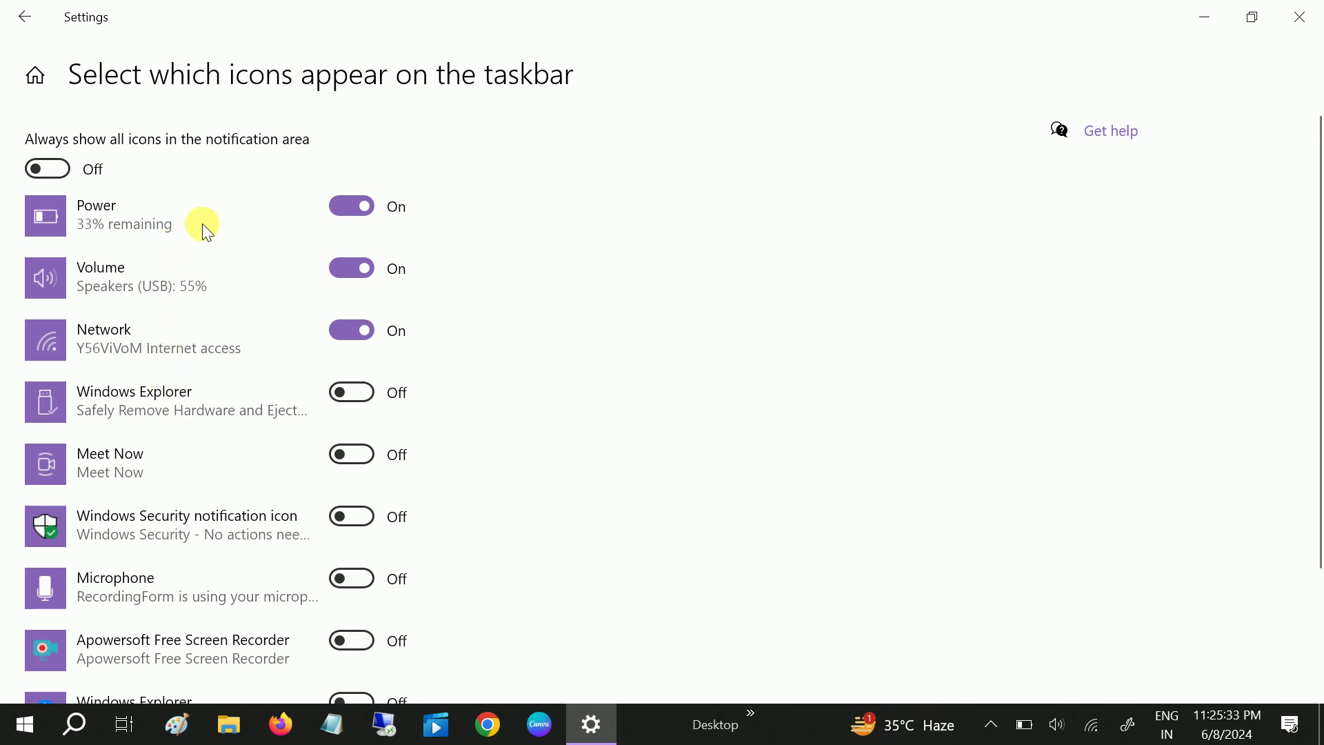
click(357, 208)
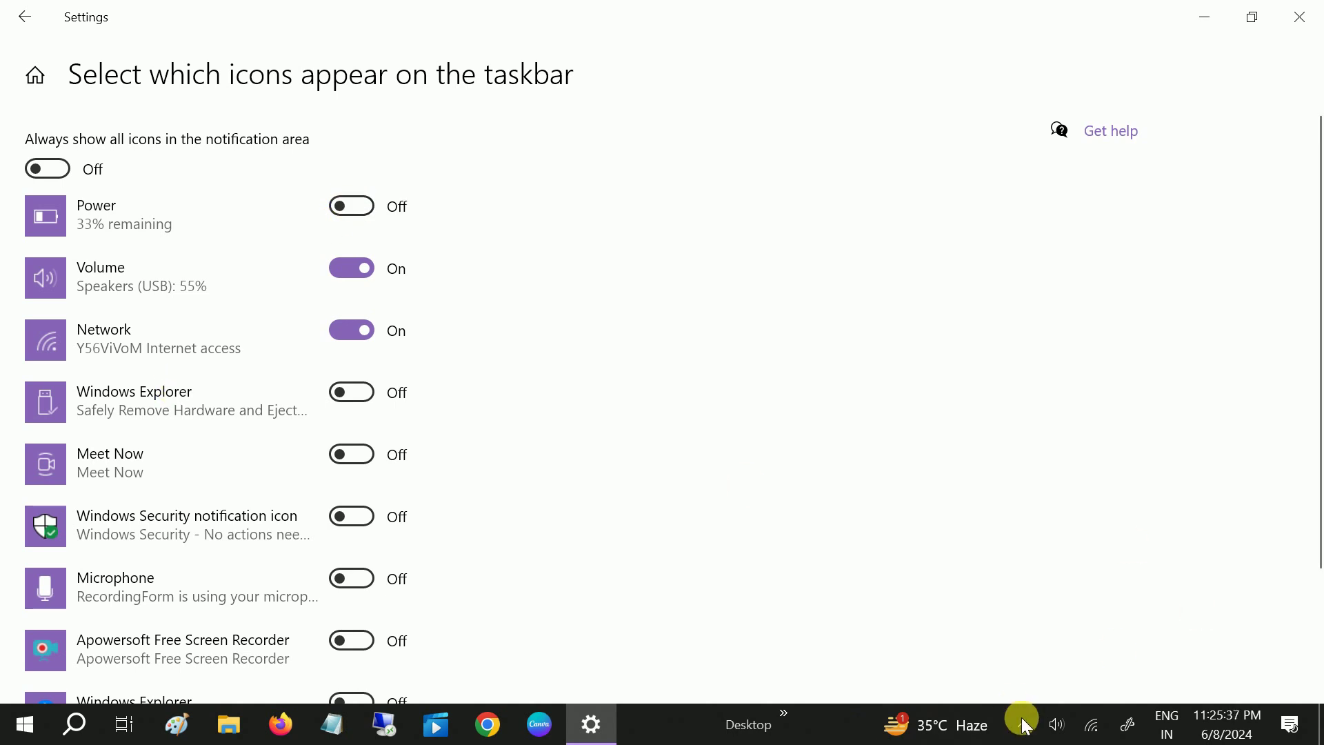
click(1024, 724)
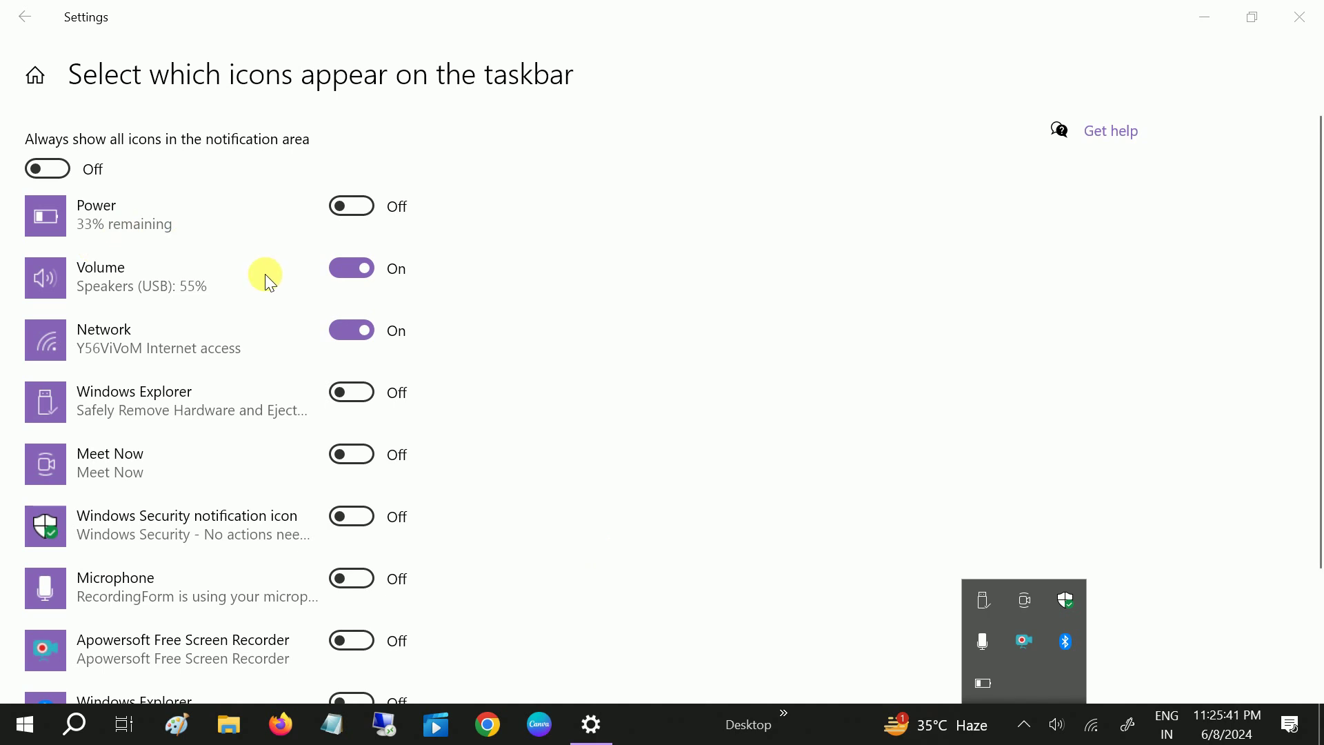
click(351, 209)
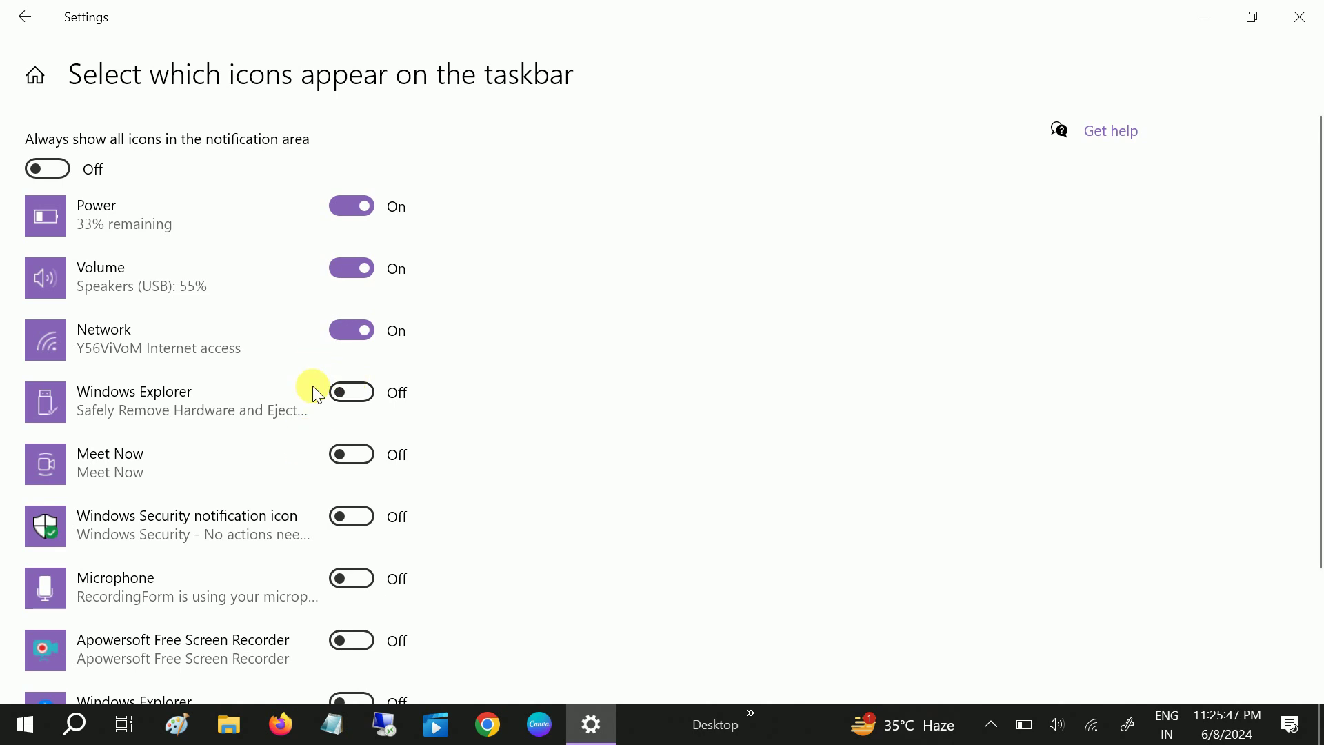
scroll(315, 414, down, 2)
scroll(316, 418, up, 2)
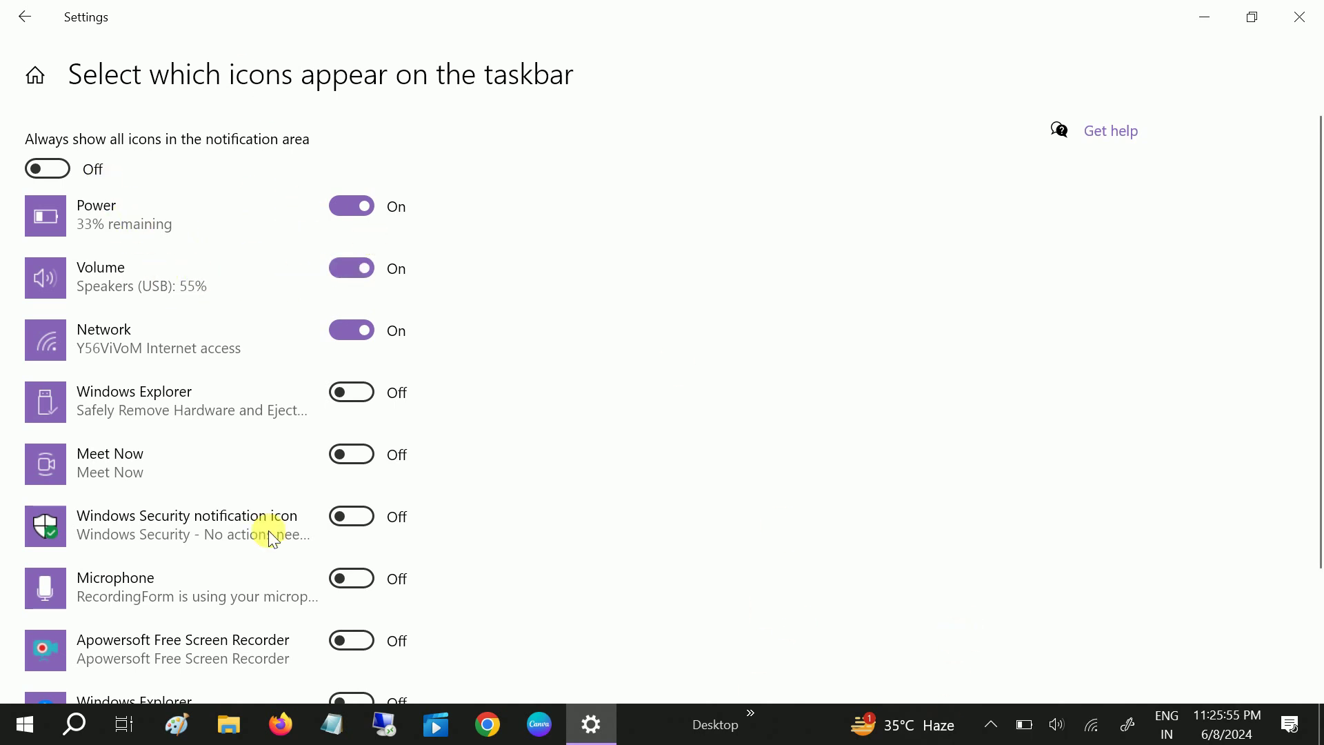
click(1301, 14)
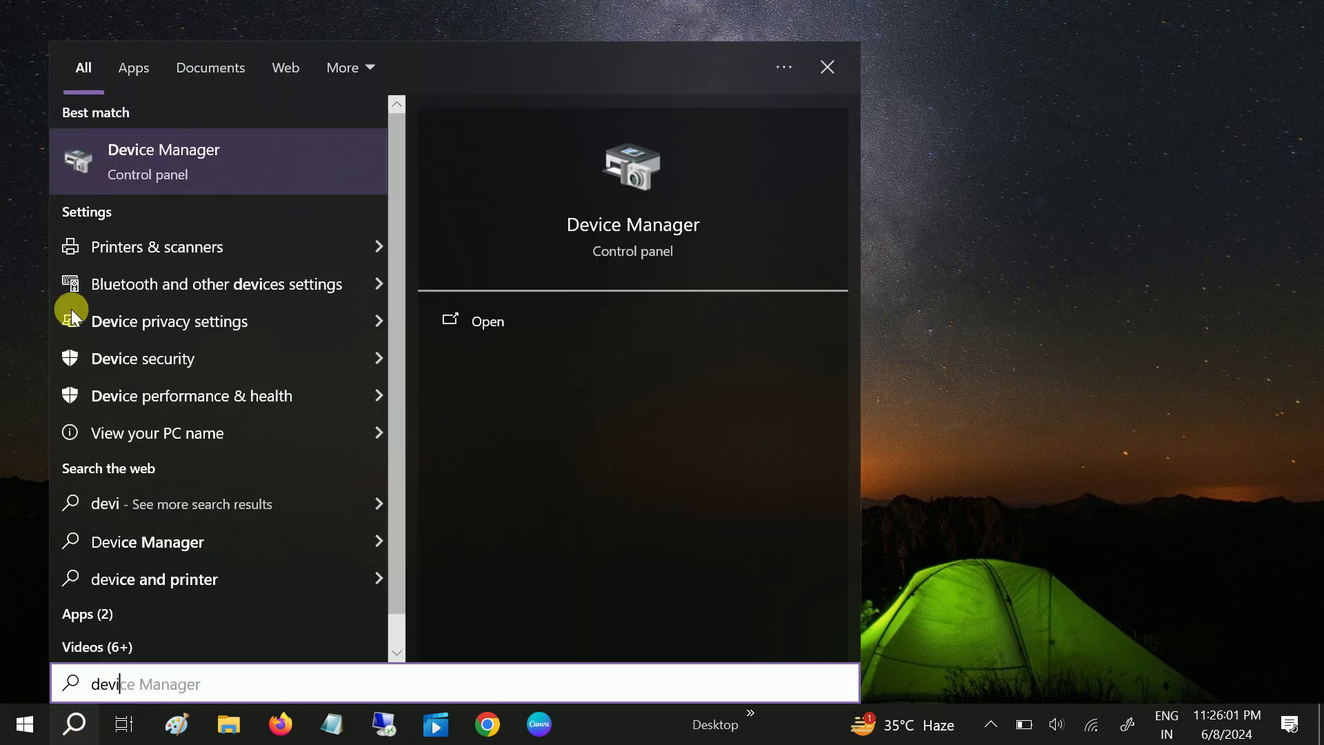
Launch Device Manager, show hidden devices, and expand Batteries to select Microsoft AC Adapter.
click(241, 155)
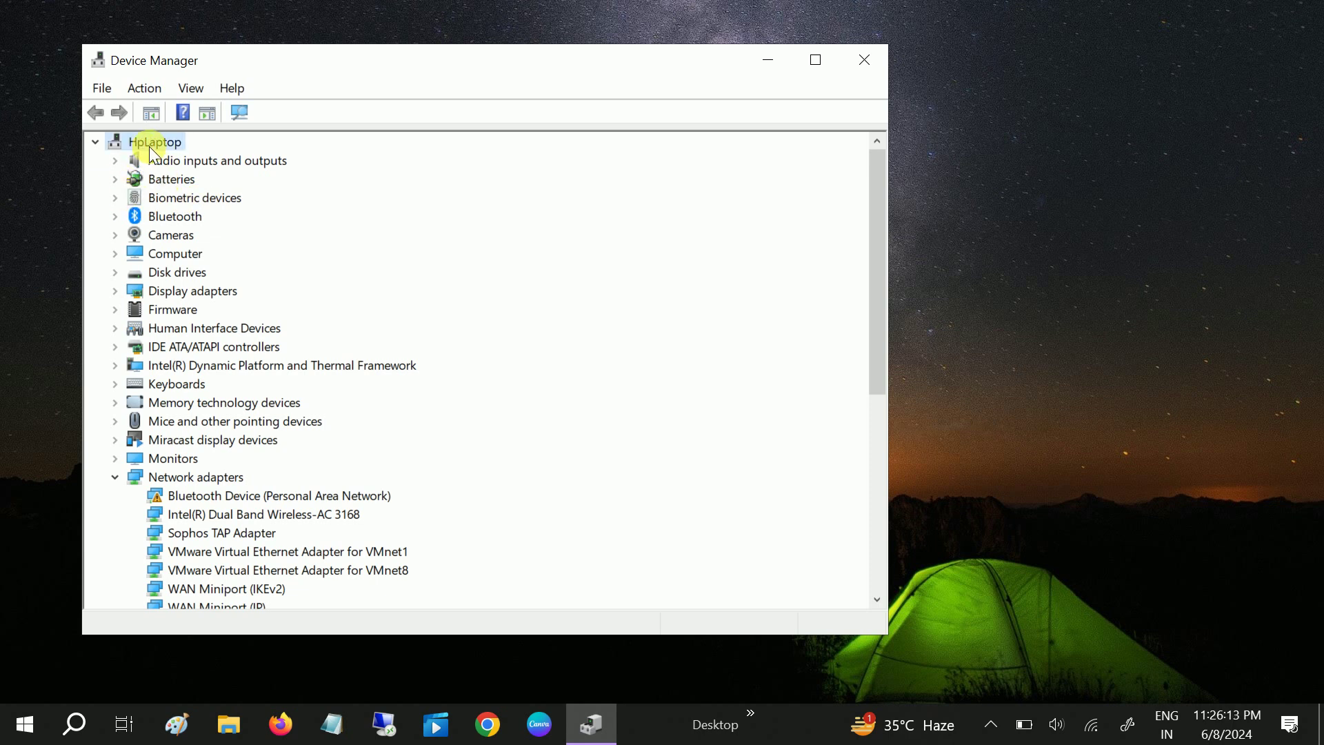
click(189, 89)
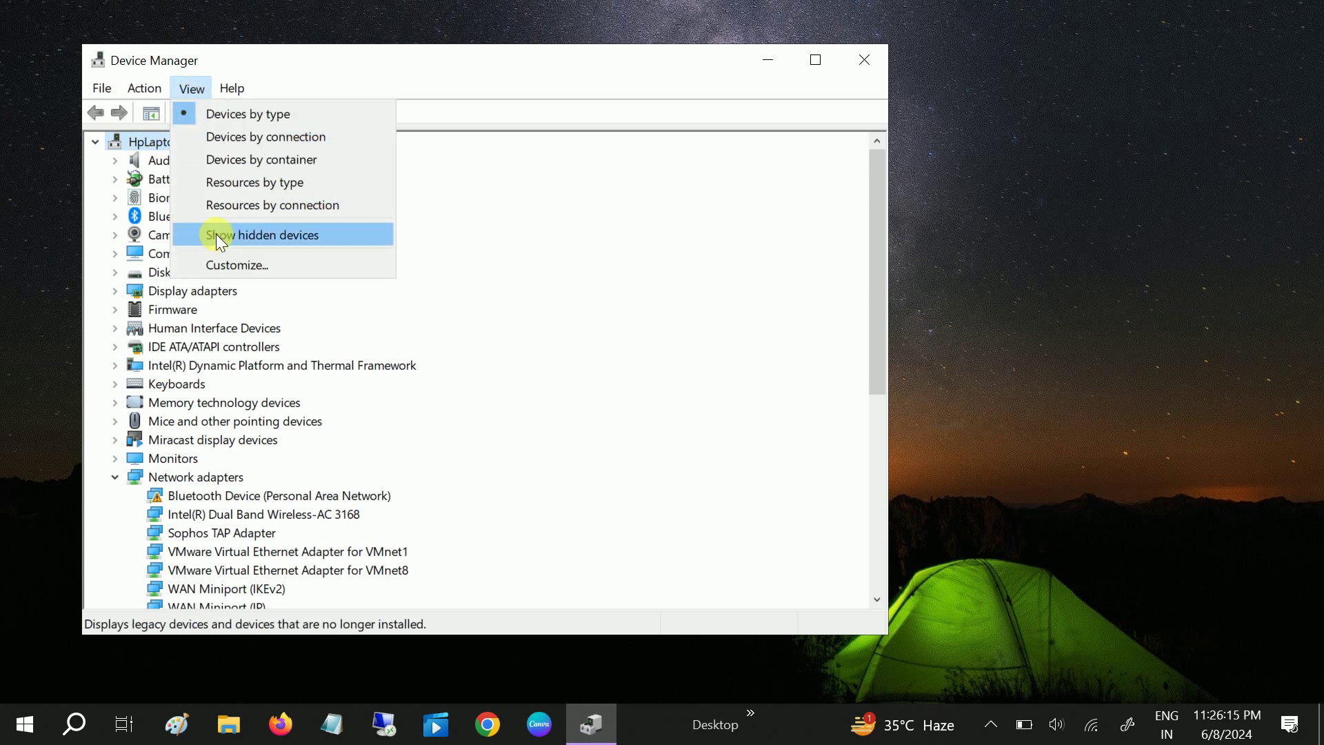
click(255, 236)
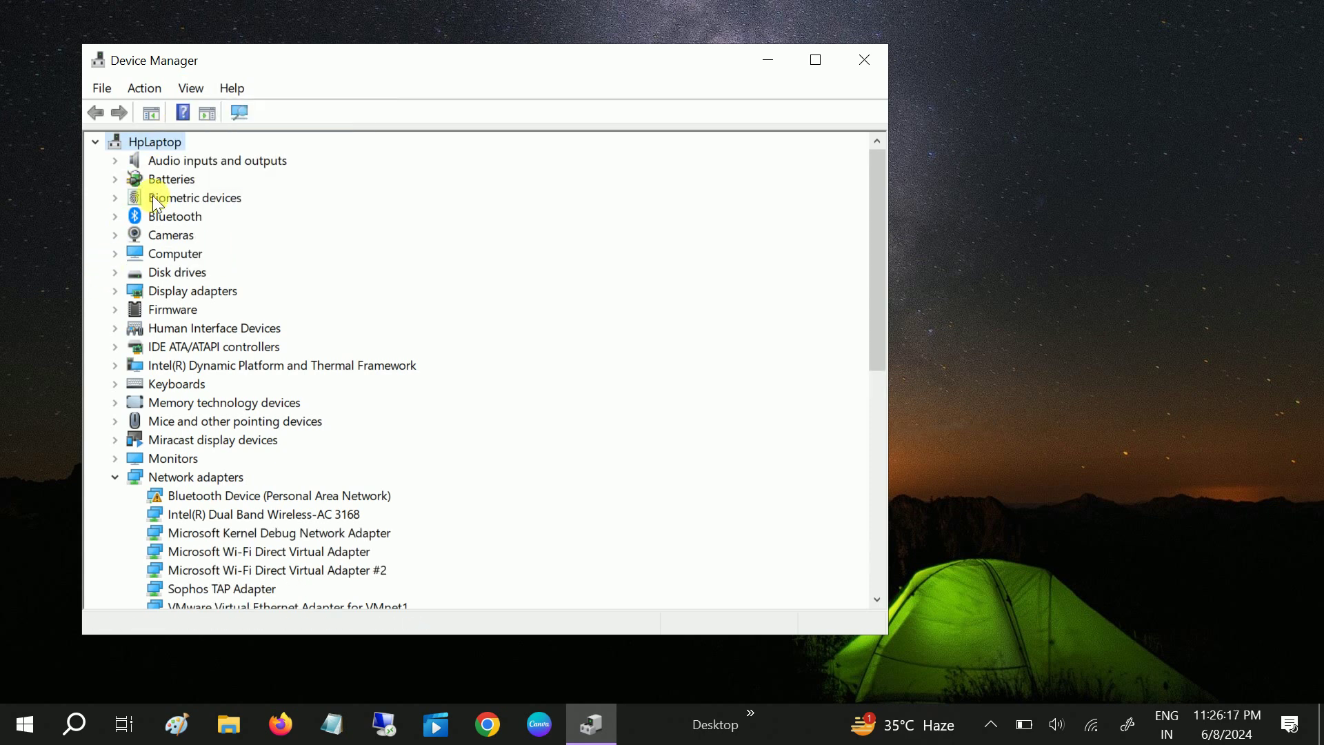
click(115, 180)
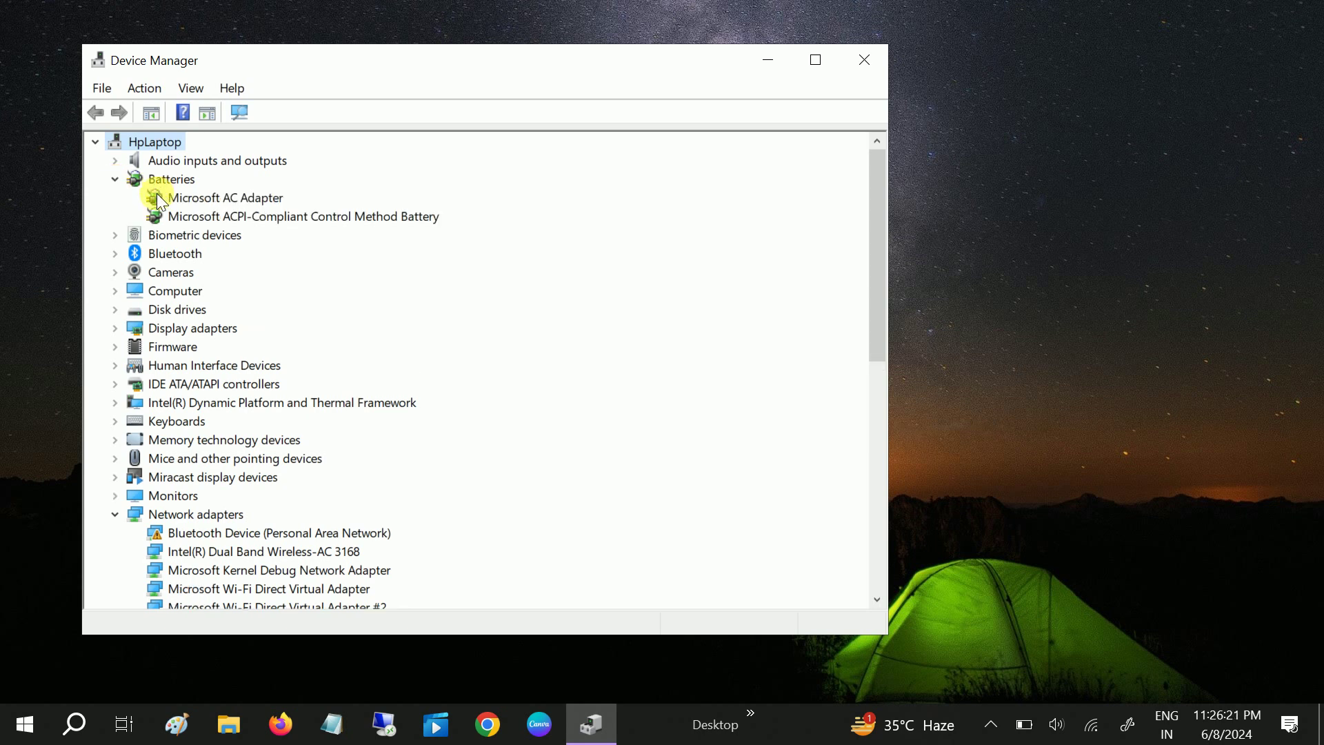
click(217, 198)
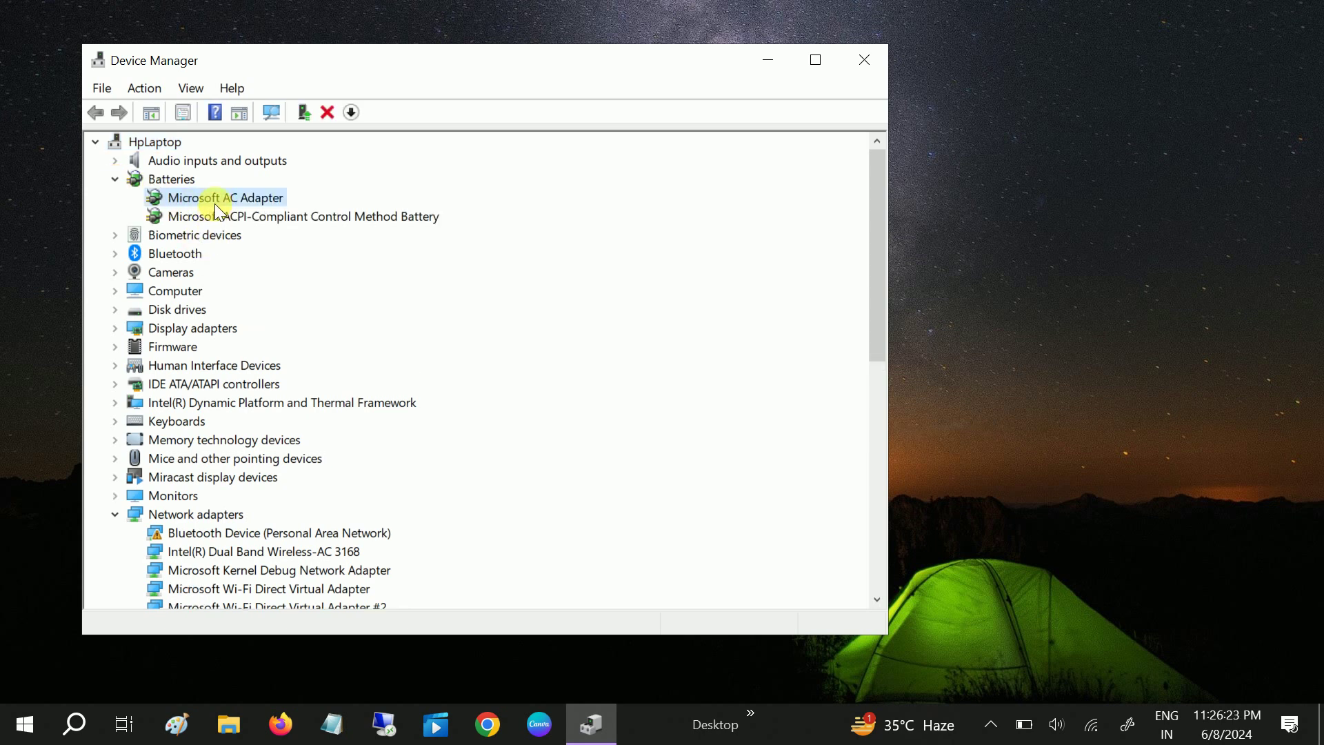
Disable Microsoft AC Adapter and the ACPI-Compliant Control Method Battery, then check the tray overflow.
right_click(212, 203)
click(291, 245)
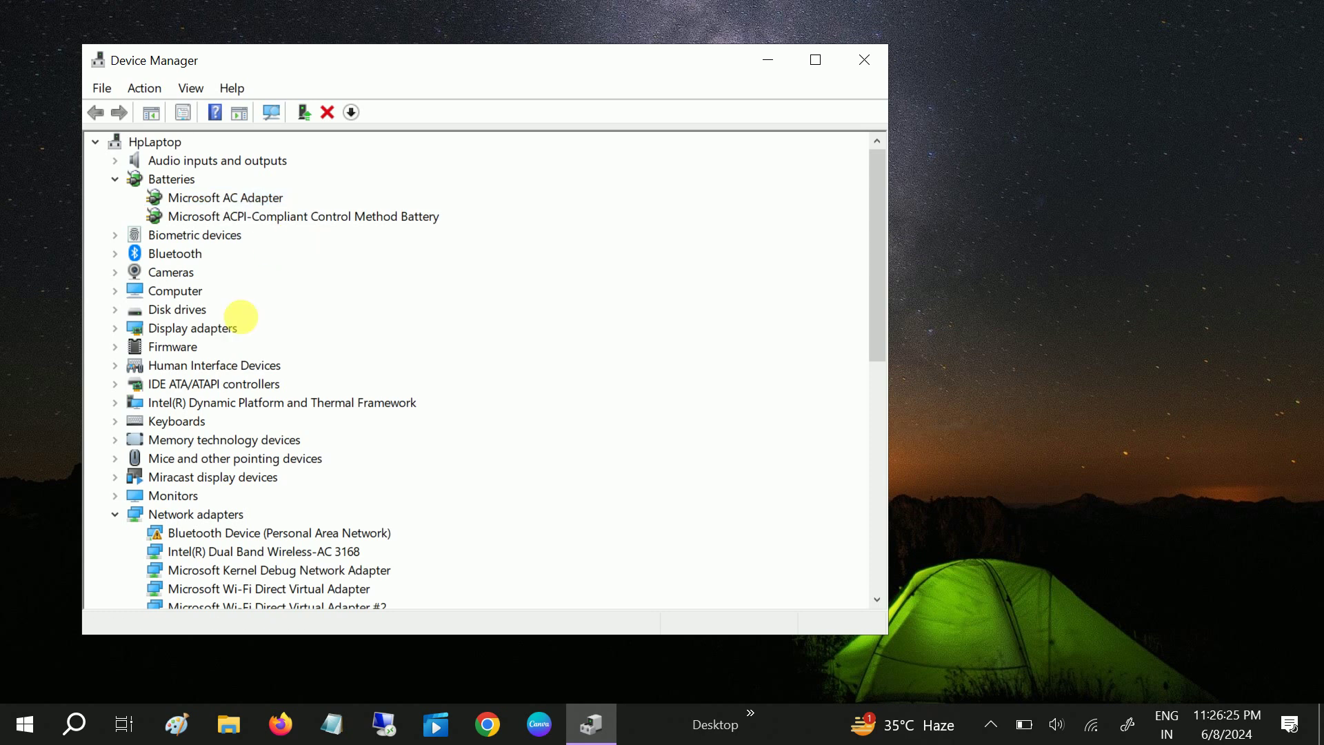
click(688, 392)
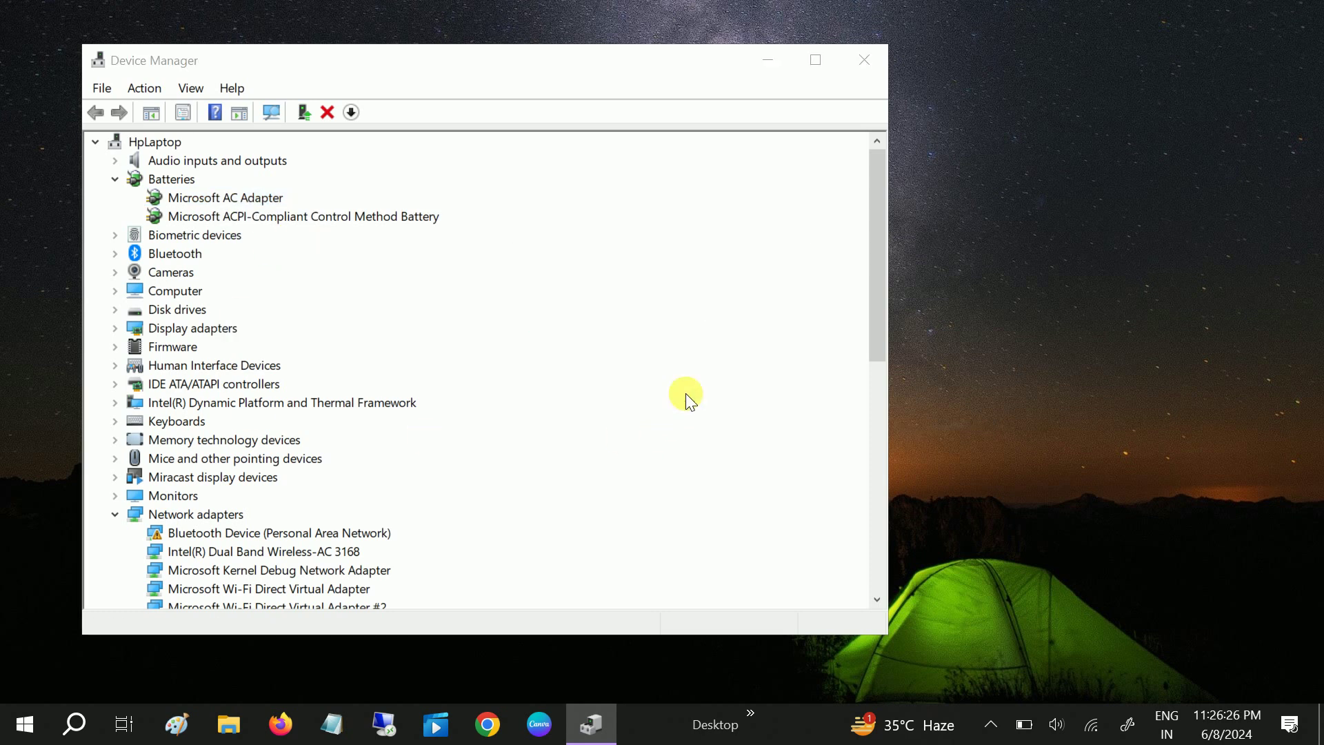
click(245, 222)
right_click(246, 222)
click(299, 261)
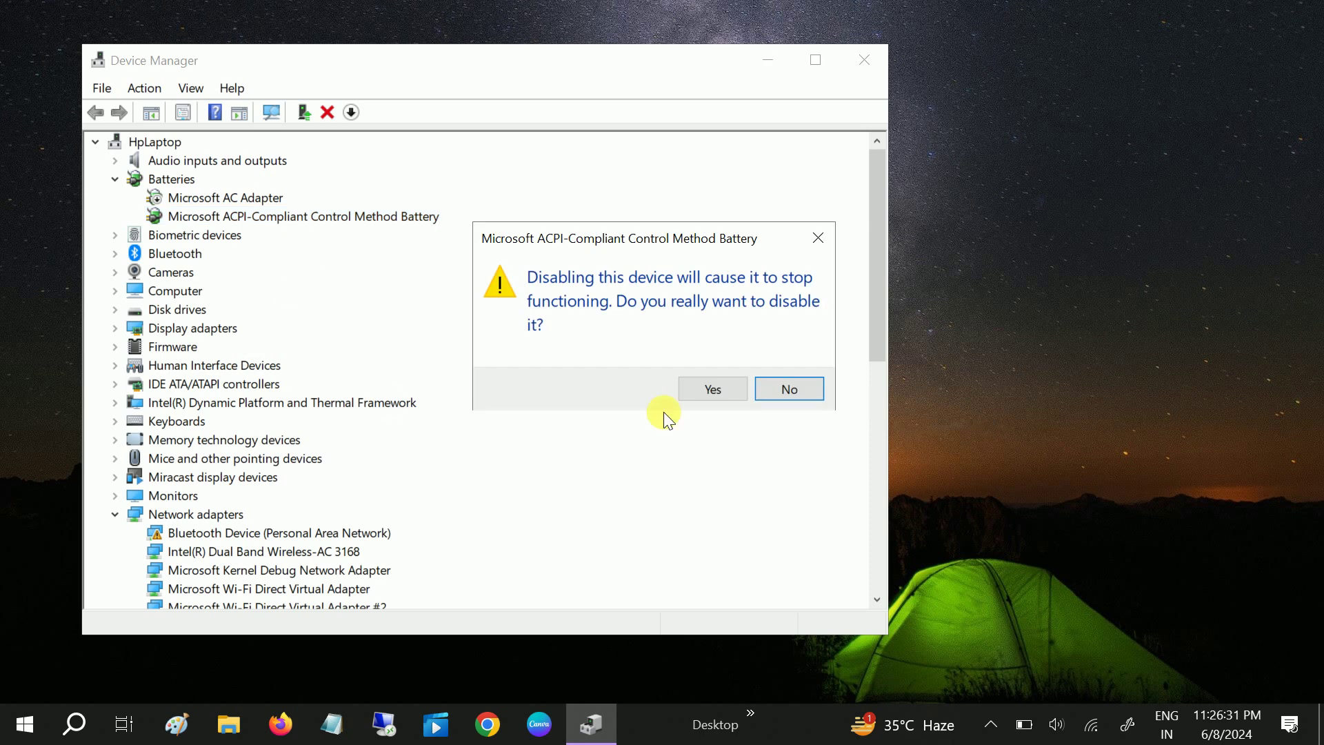
click(709, 390)
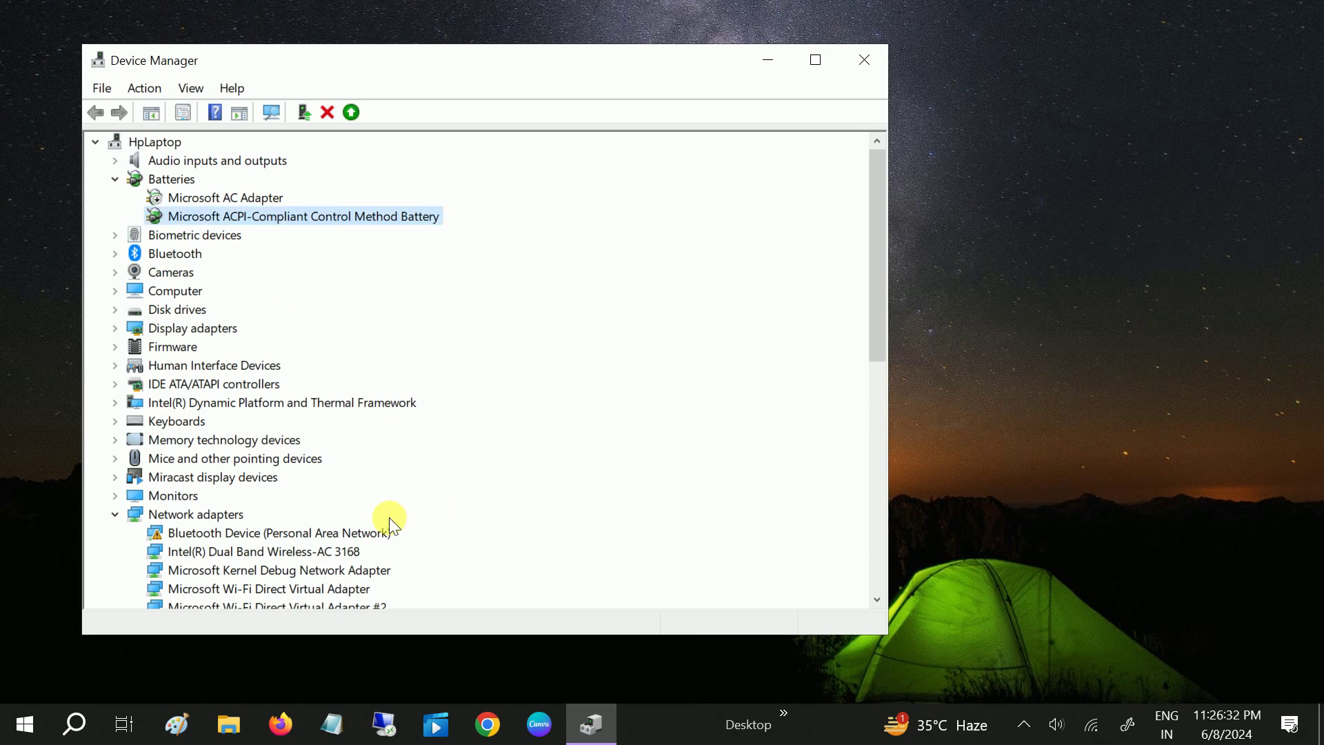
click(1023, 724)
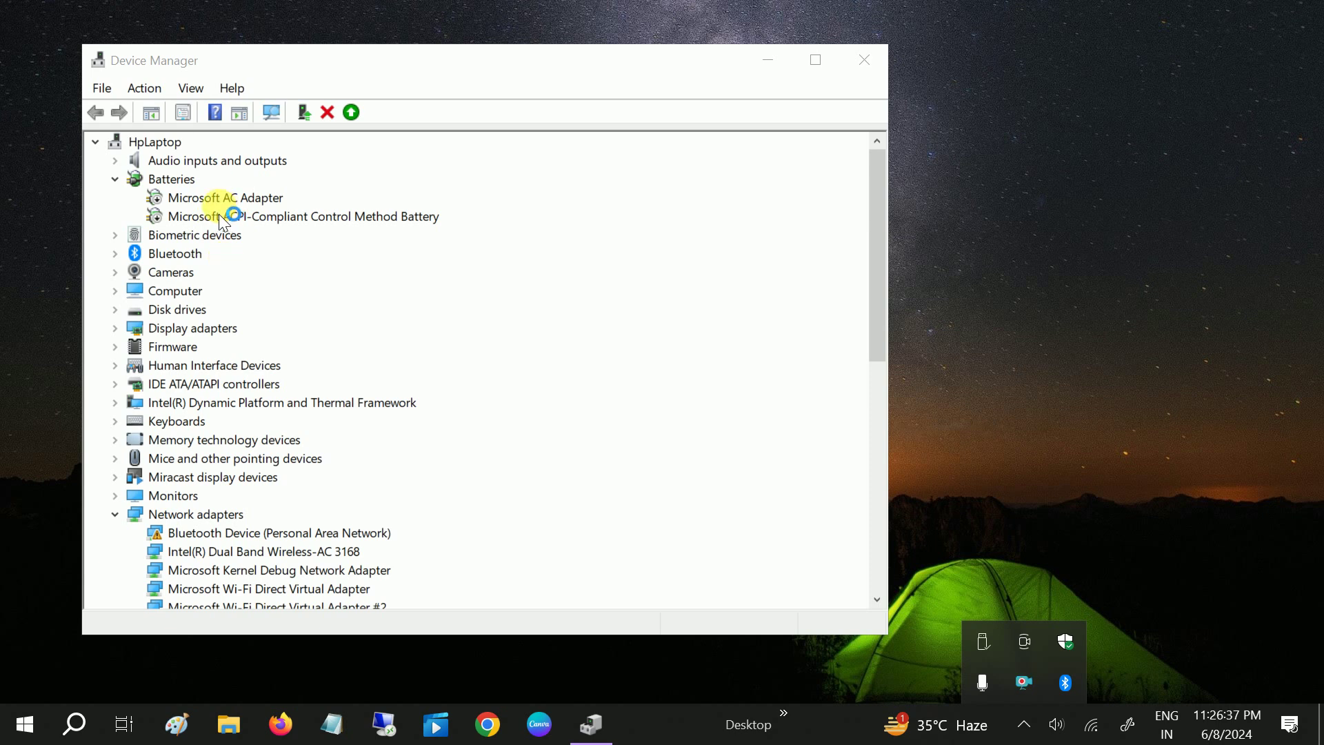
Scan for hardware changes from the HpLaptop computer root.
click(161, 146)
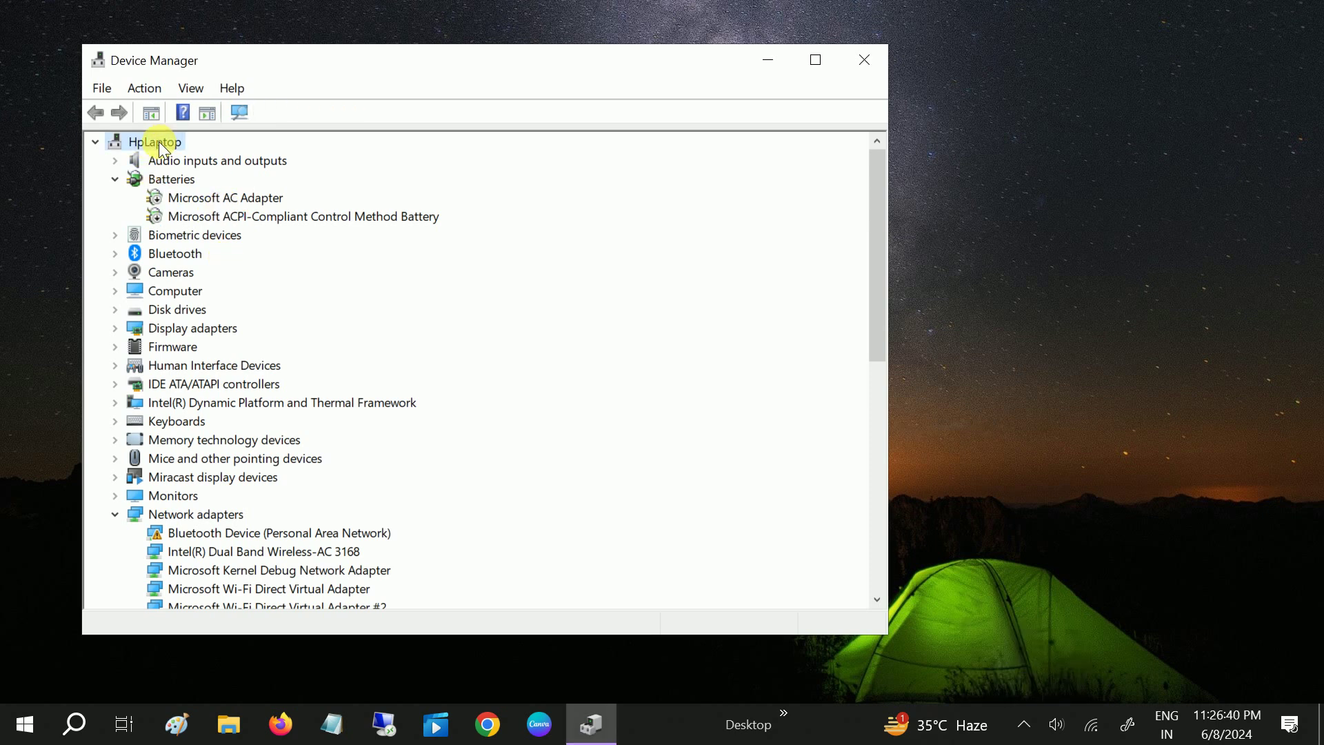
click(102, 90)
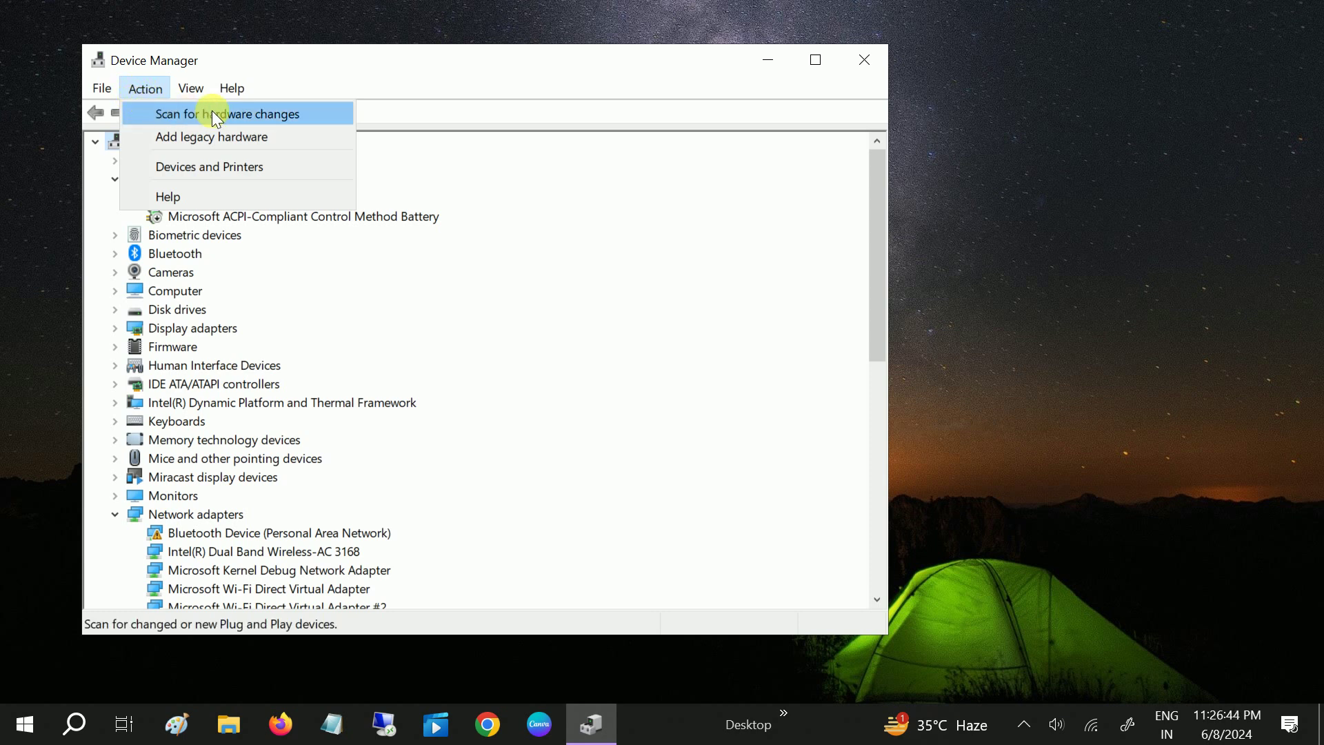
click(215, 114)
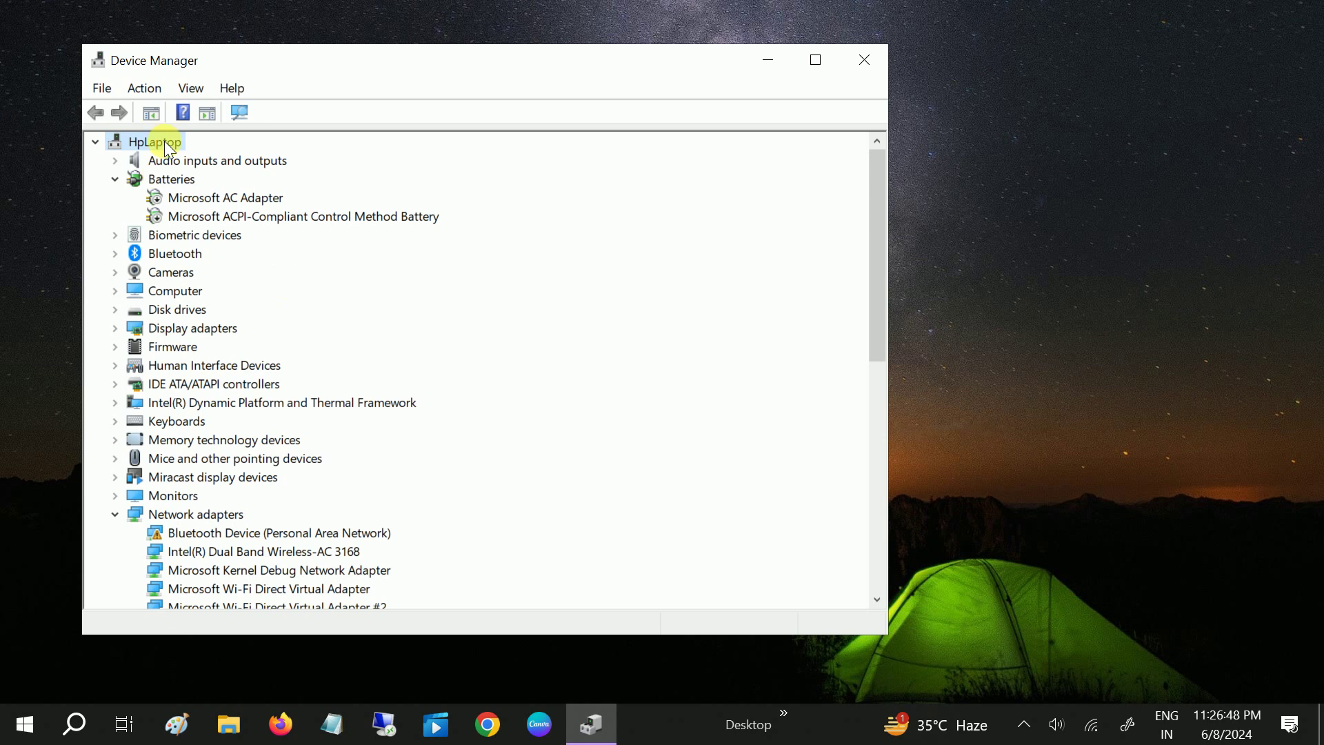
Re-enable Microsoft AC Adapter and the ACPI-Compliant Control Method Battery.
click(211, 211)
right_click(211, 204)
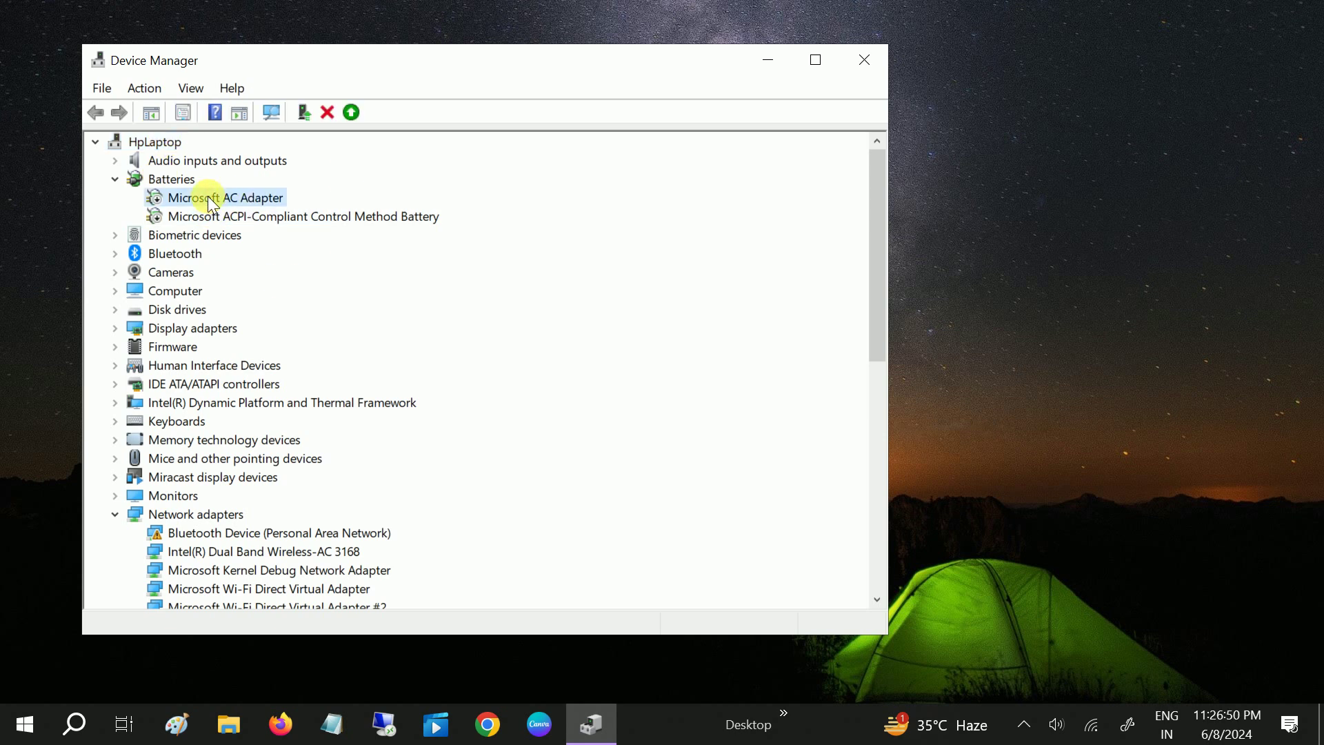
click(264, 230)
click(212, 217)
right_click(213, 218)
click(265, 253)
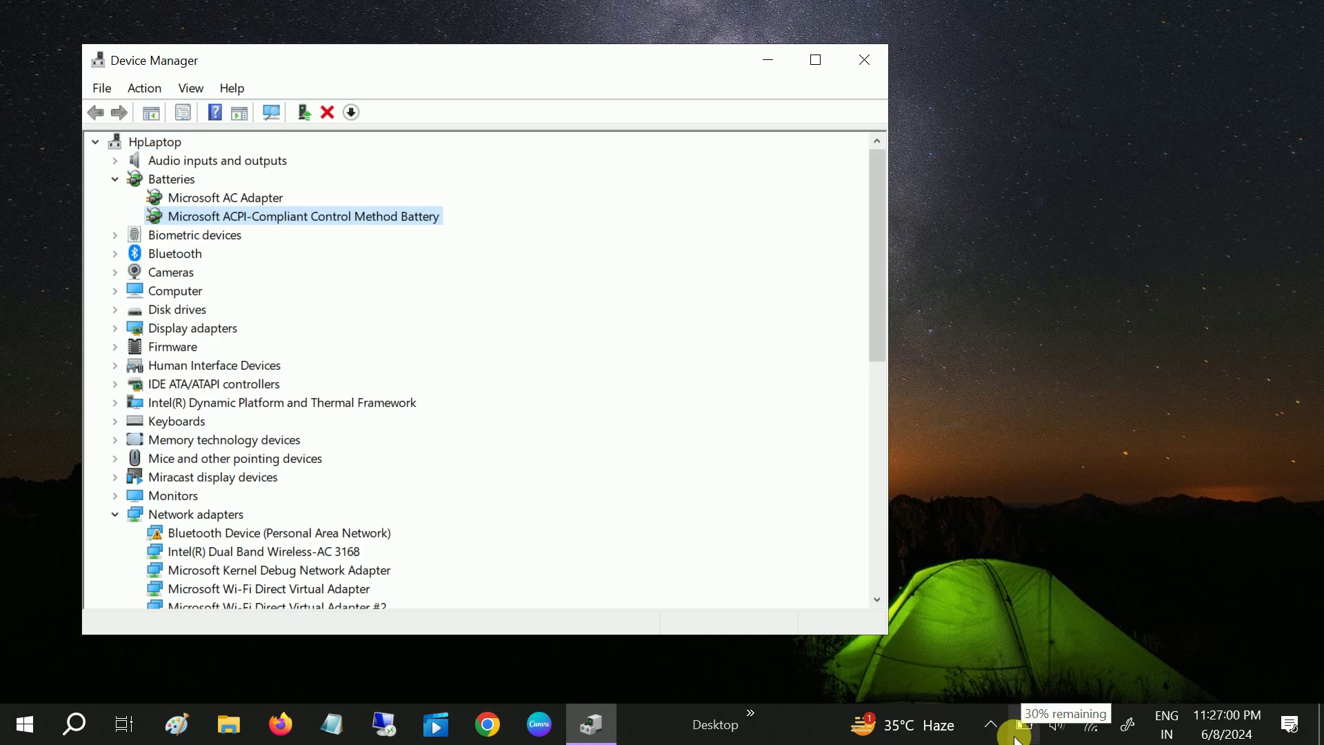
right_click(204, 197)
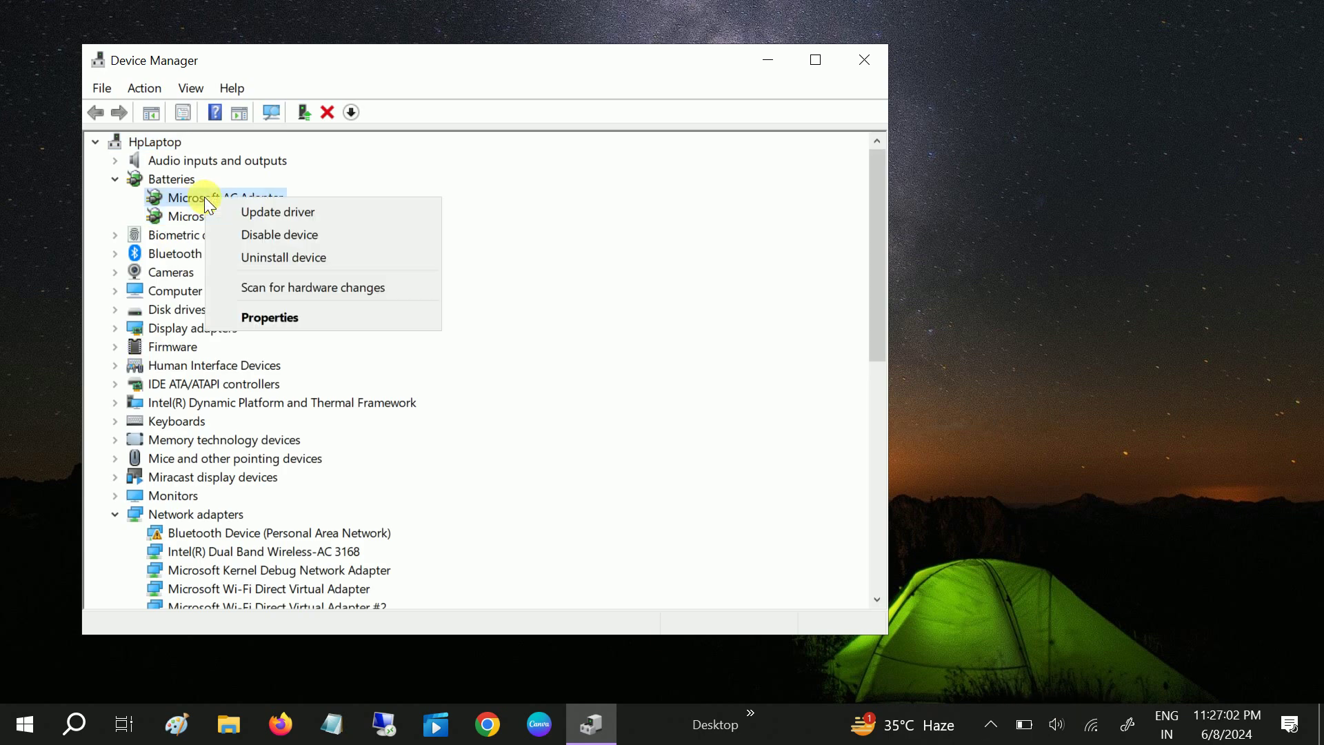
Try an automatic driver search for Microsoft AC Adapter, which reports the best driver already installed.
click(246, 211)
click(451, 304)
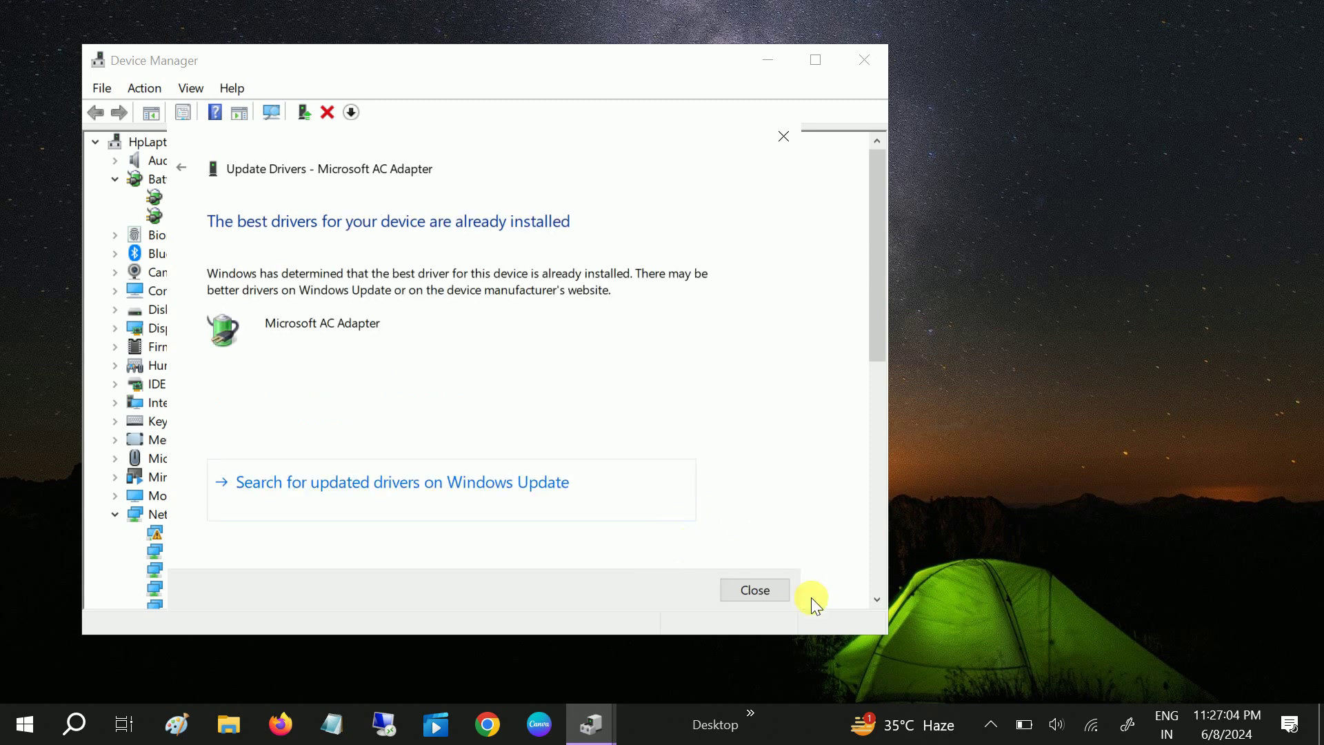
click(761, 590)
Reinstall the Microsoft AC Adapter driver by picking it from the drivers already on this computer.
right_click(264, 197)
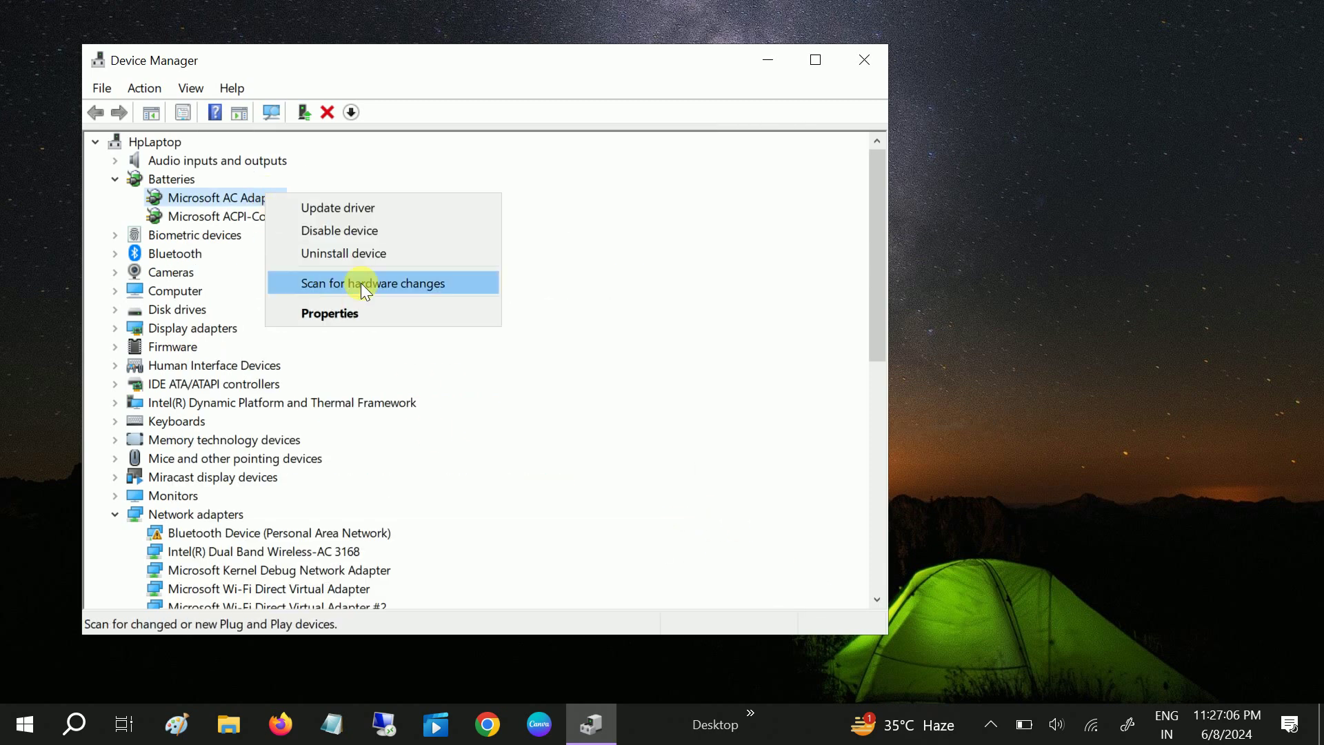
click(343, 217)
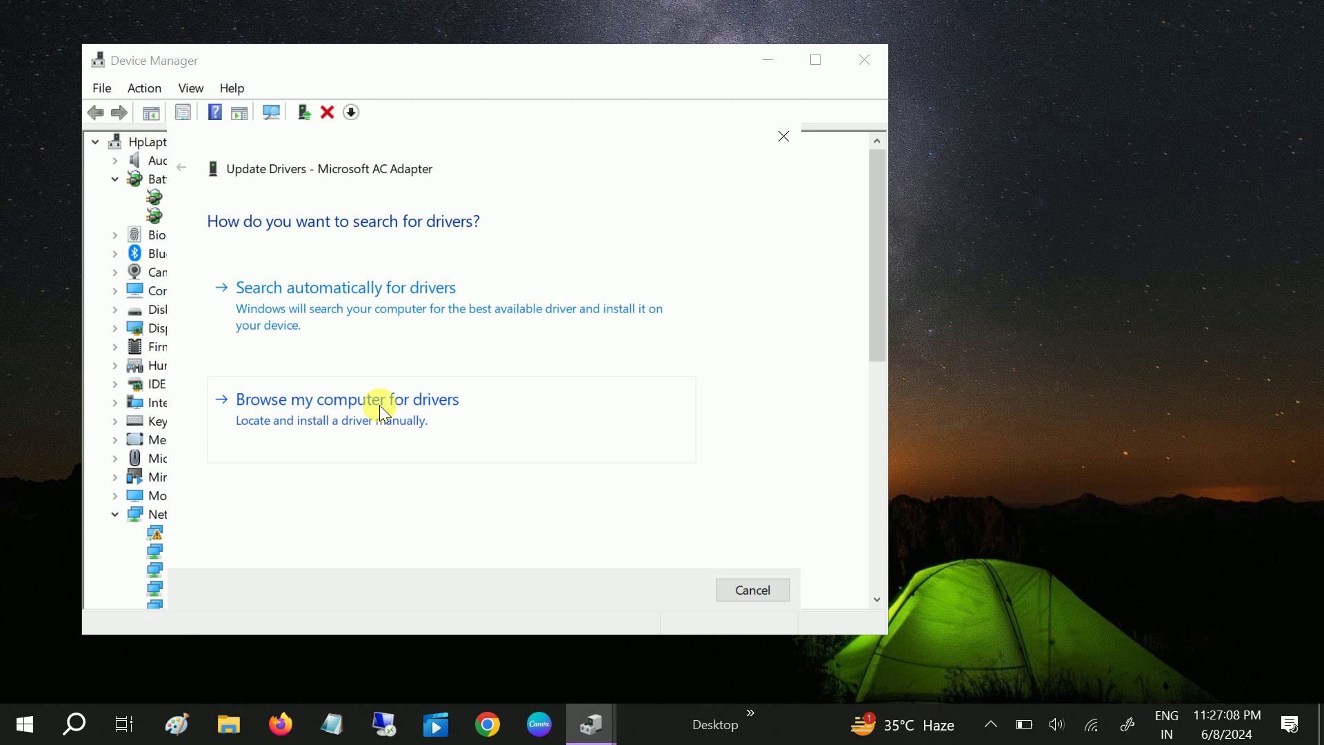
click(380, 406)
click(450, 451)
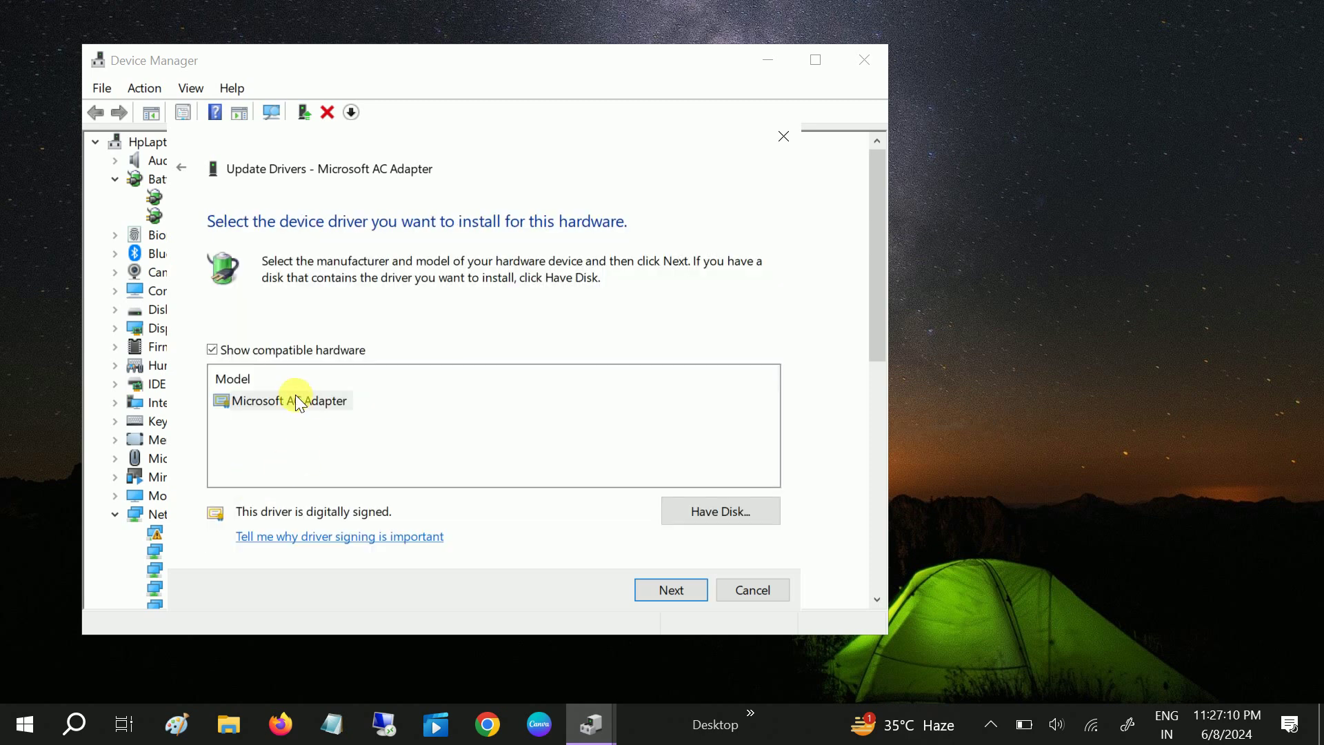
click(698, 581)
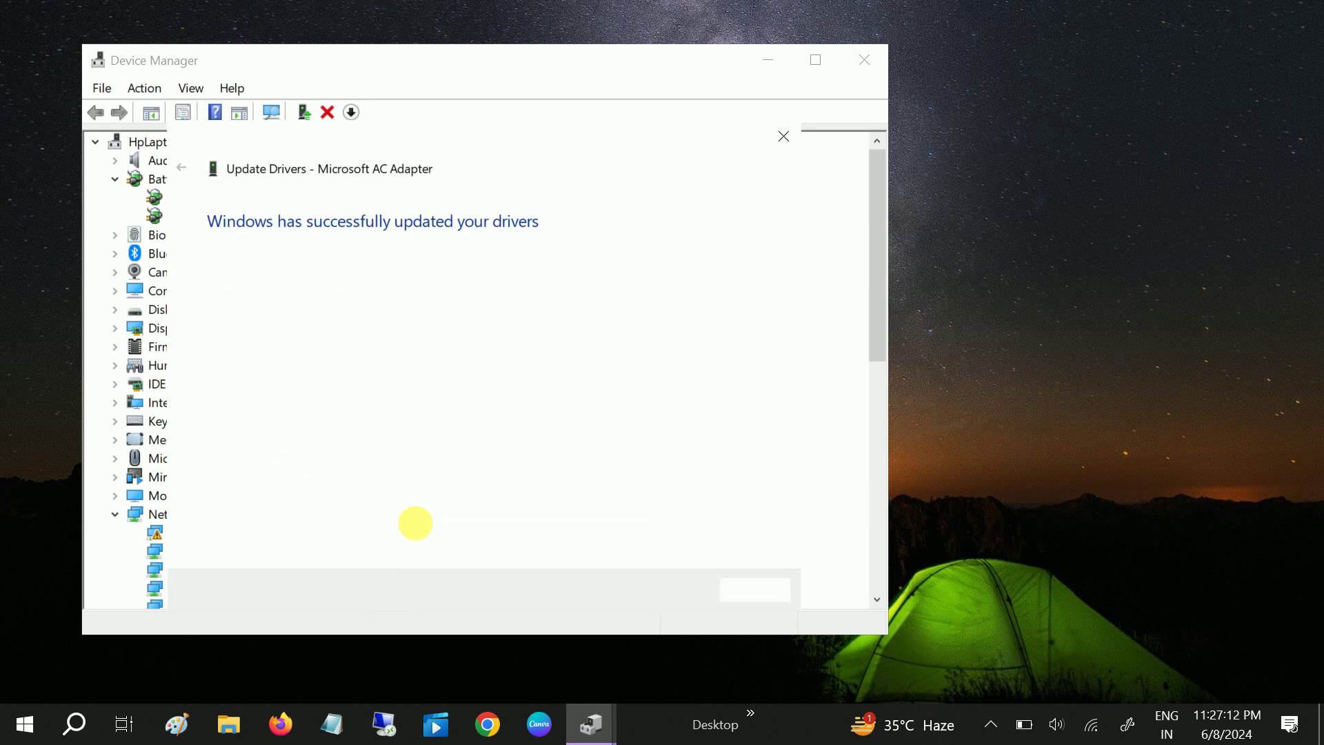
click(754, 589)
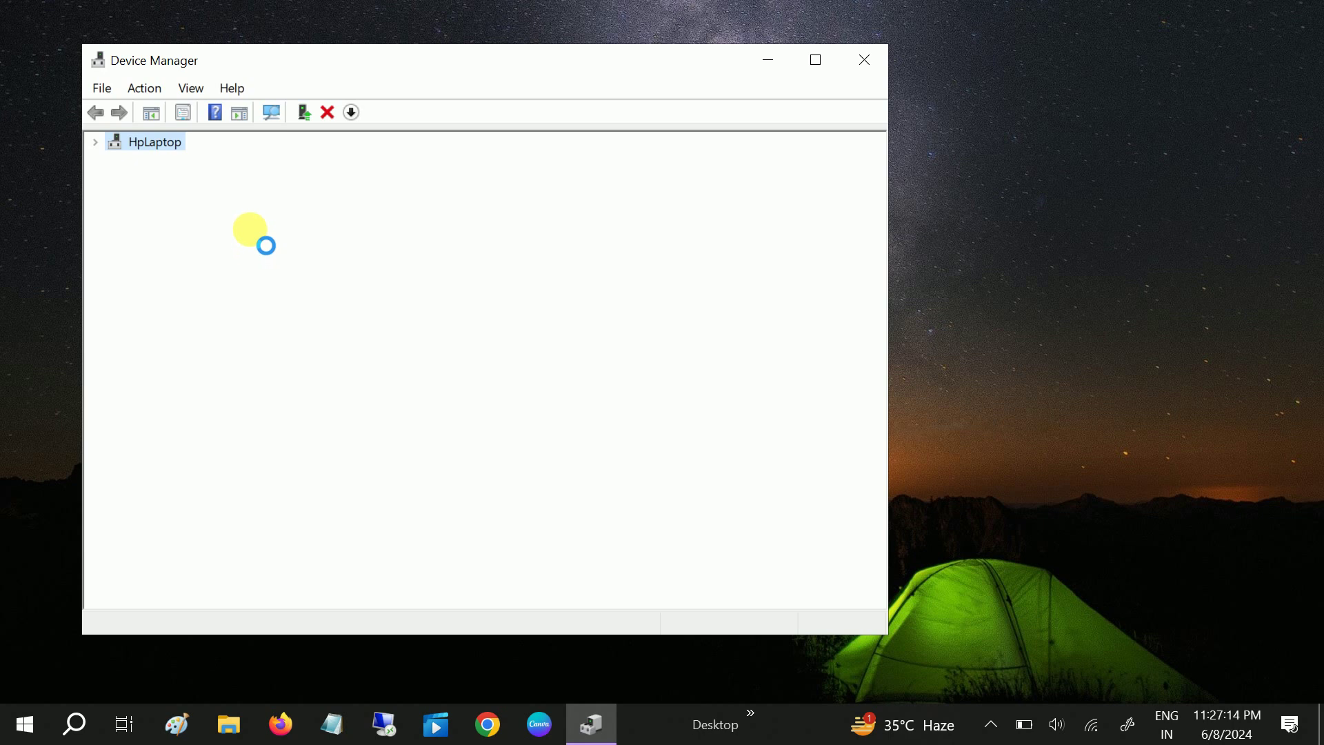
right_click(244, 220)
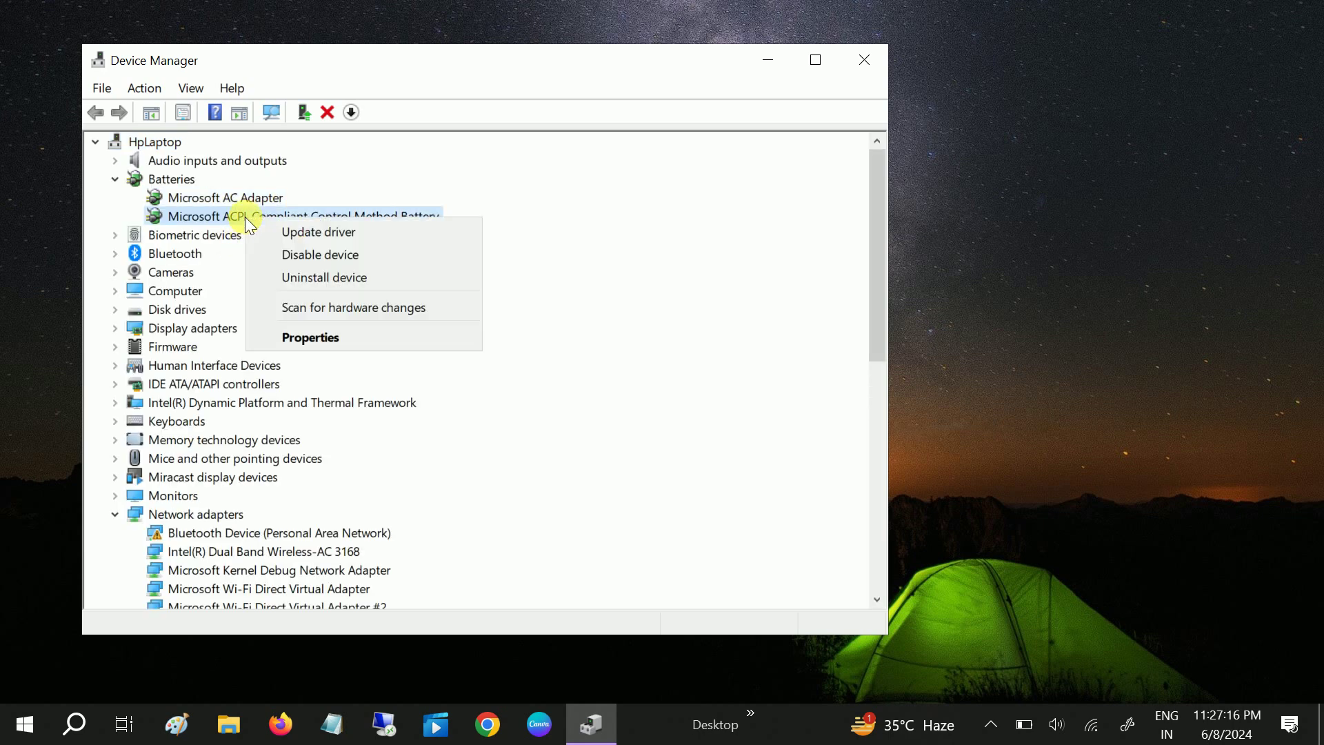
Try an automatic driver search for the ACPI battery, which reports the best driver already installed.
click(285, 226)
click(467, 314)
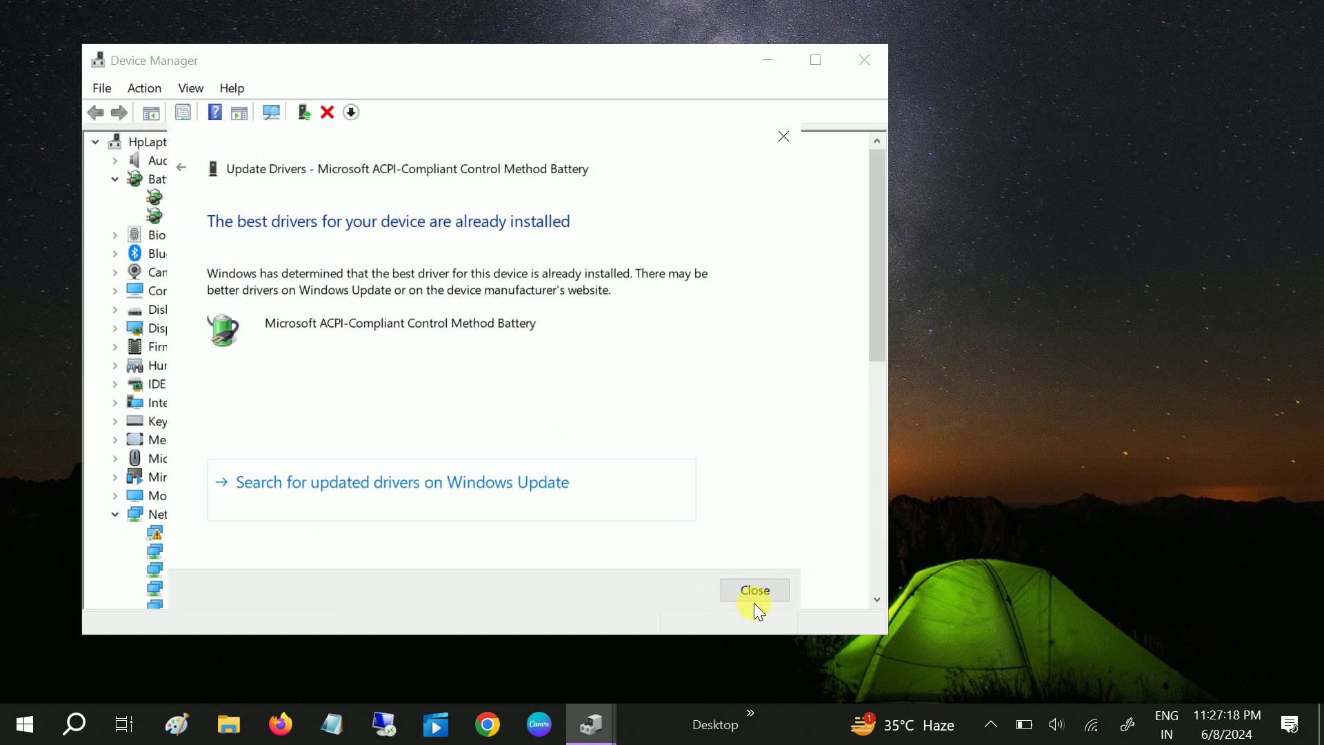
click(754, 595)
Reinstall the Microsoft ACPI-Compliant Control Method Battery driver by picking its model from this computer.
right_click(299, 218)
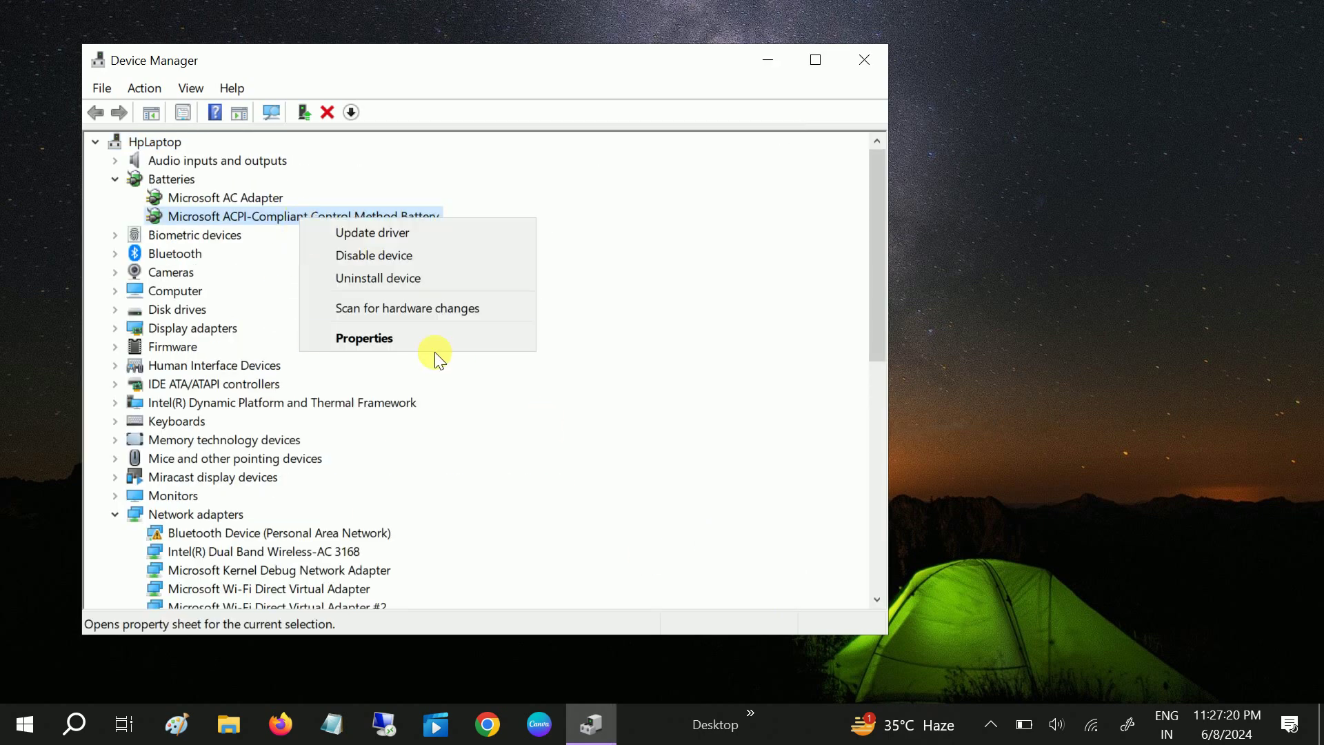
click(425, 237)
click(452, 410)
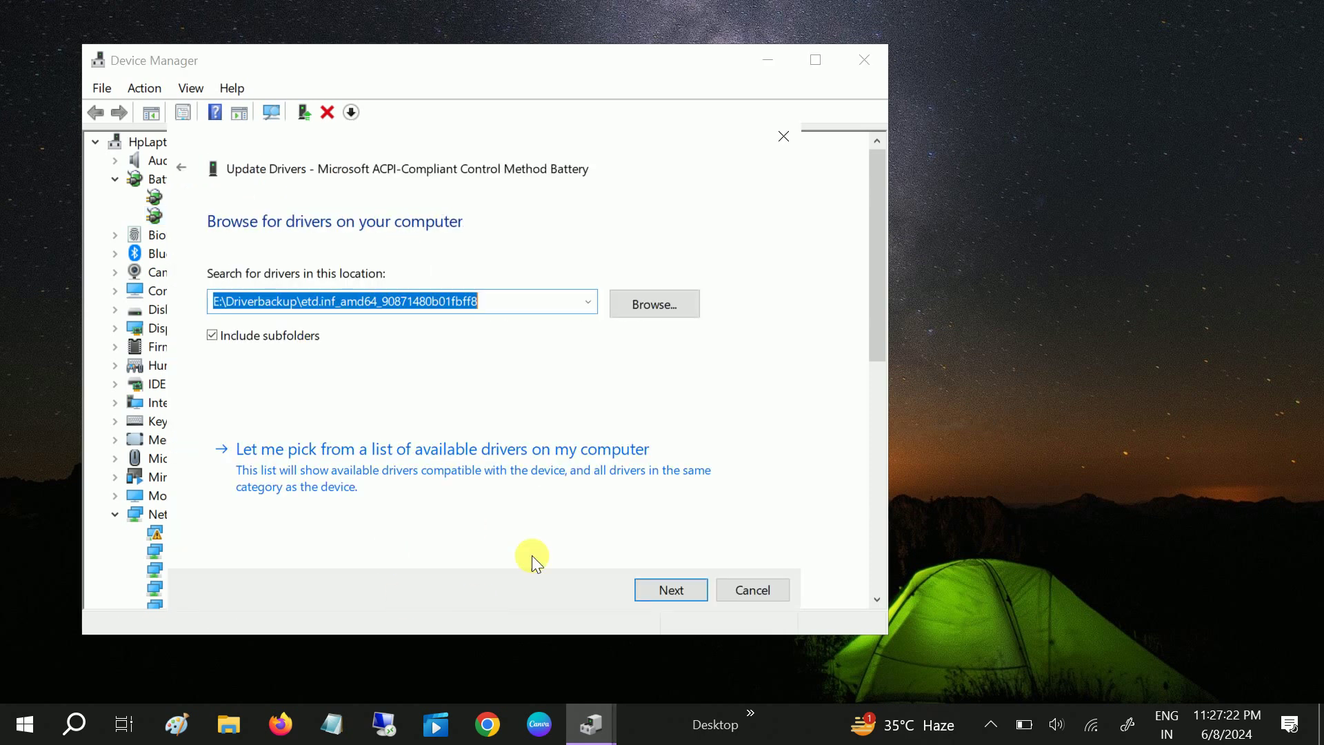
click(491, 507)
click(355, 398)
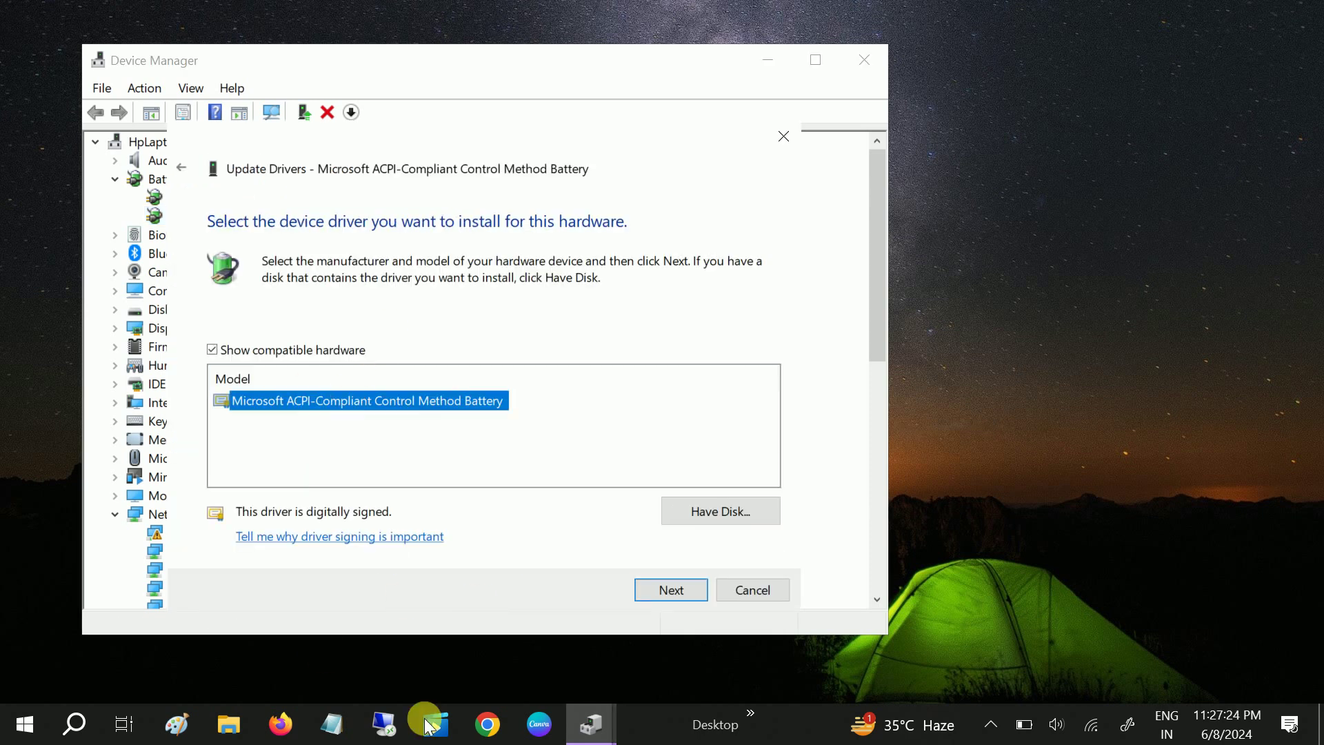
click(678, 593)
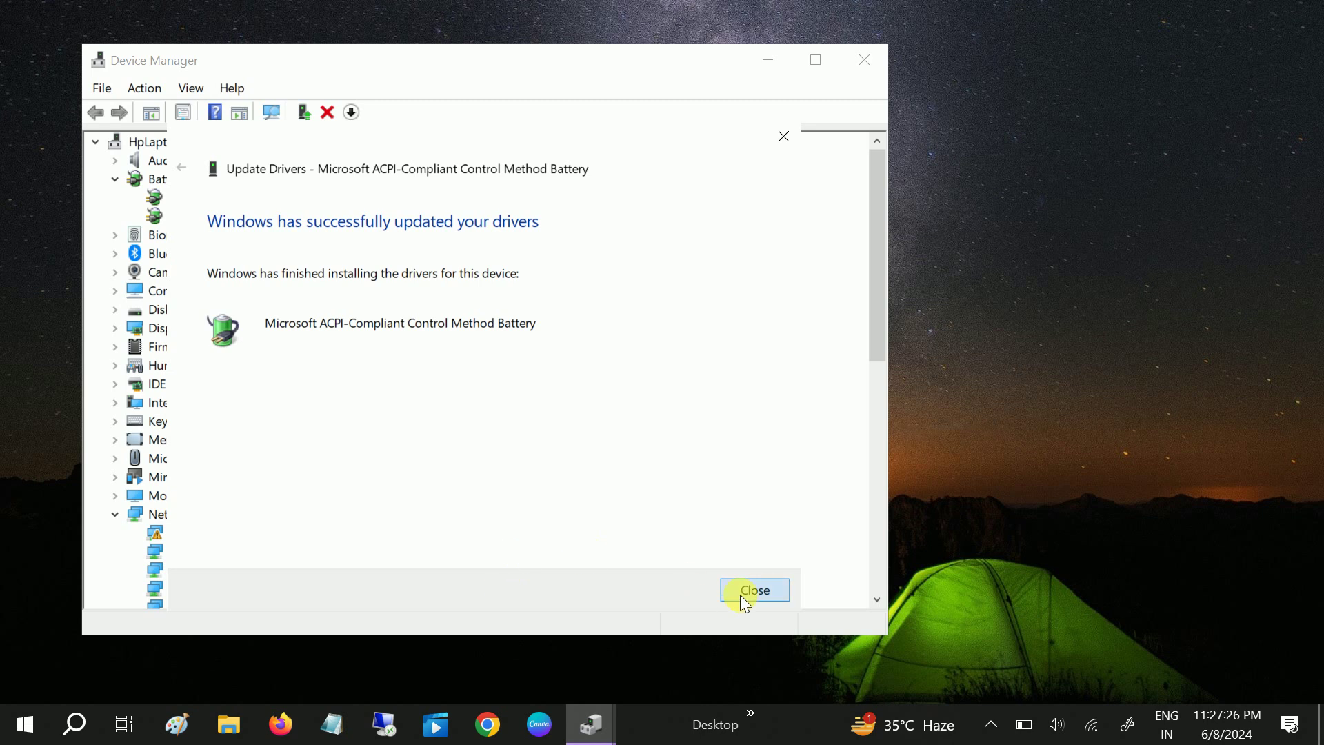
click(741, 595)
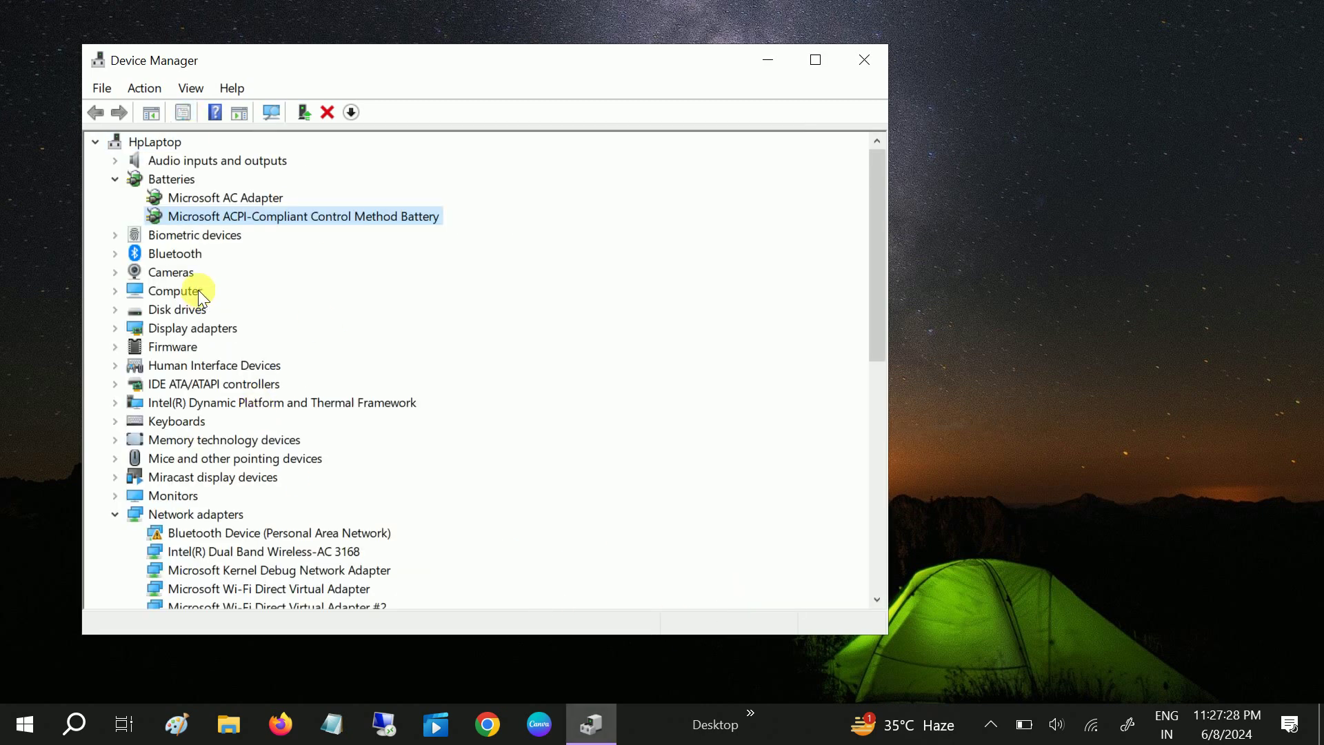
Close Device Manager and launch Command Prompt as administrator from a Start search for 'cmd'.
click(859, 59)
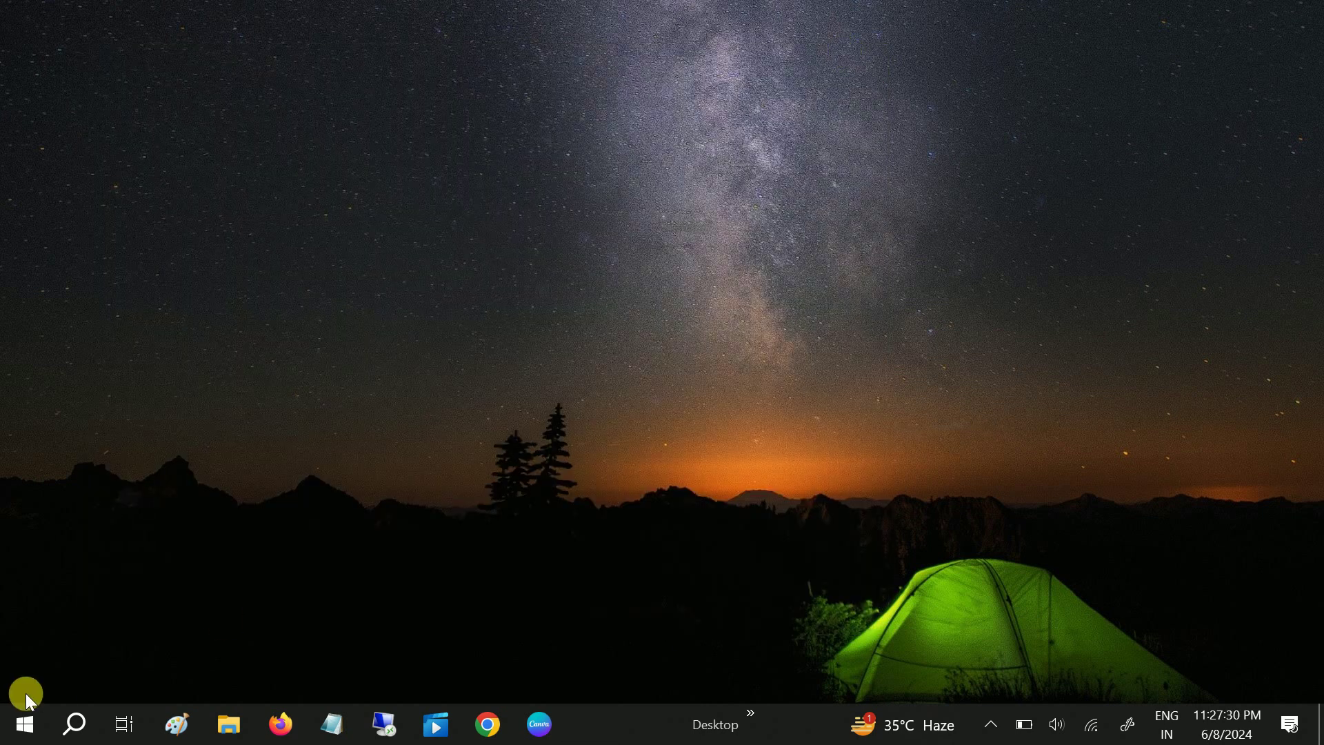
click(31, 729)
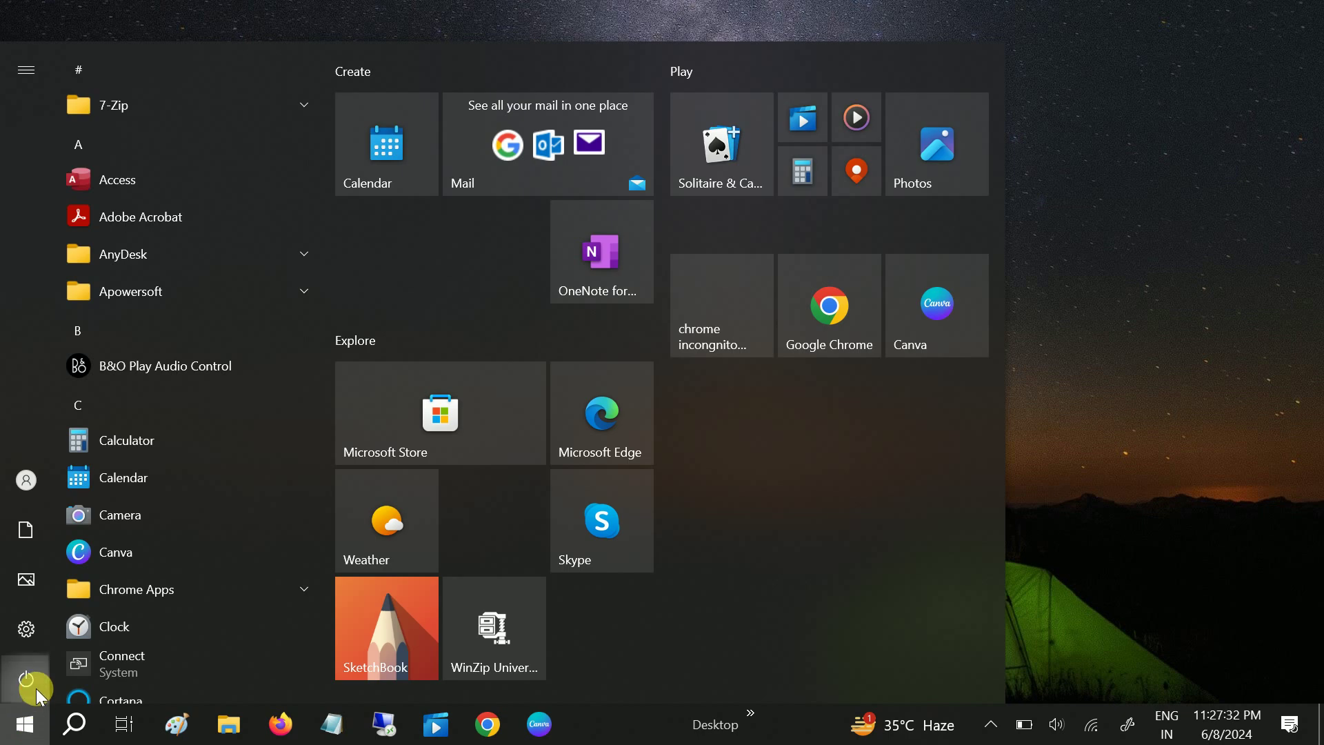
click(27, 679)
click(1106, 318)
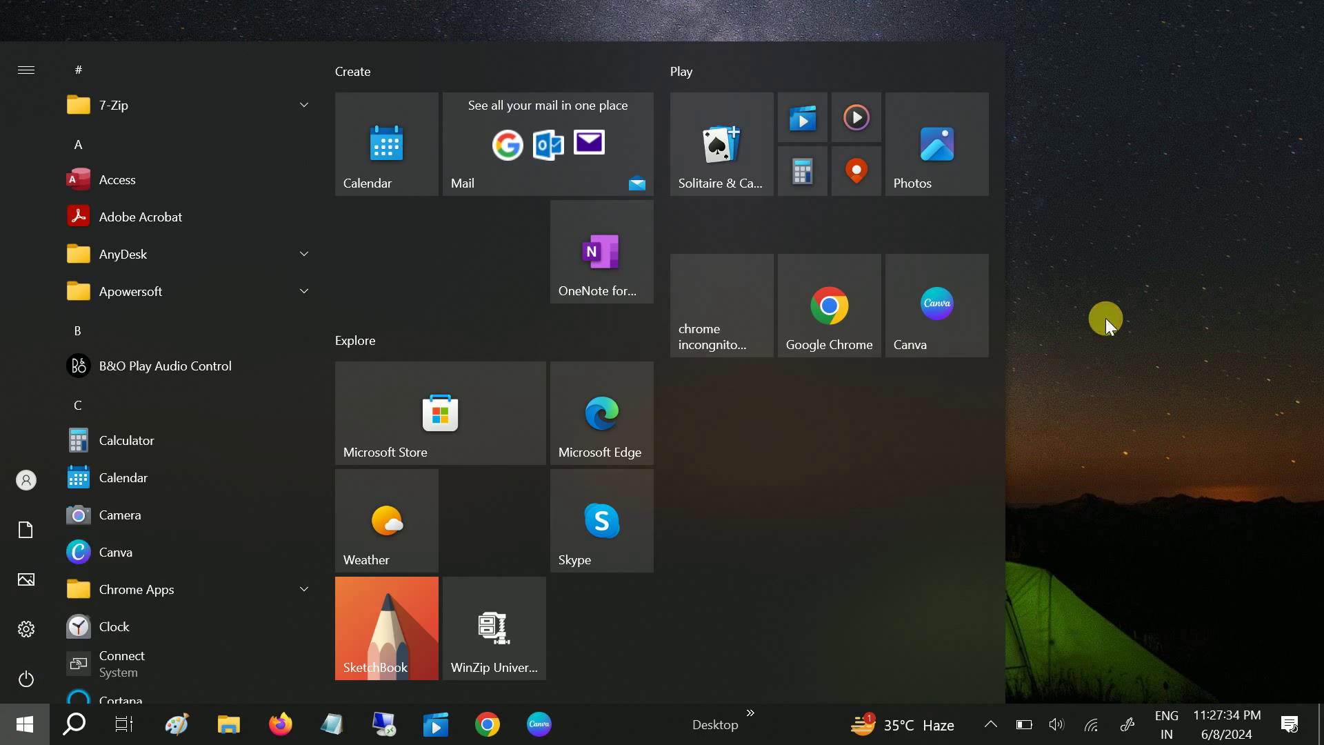
click(1107, 318)
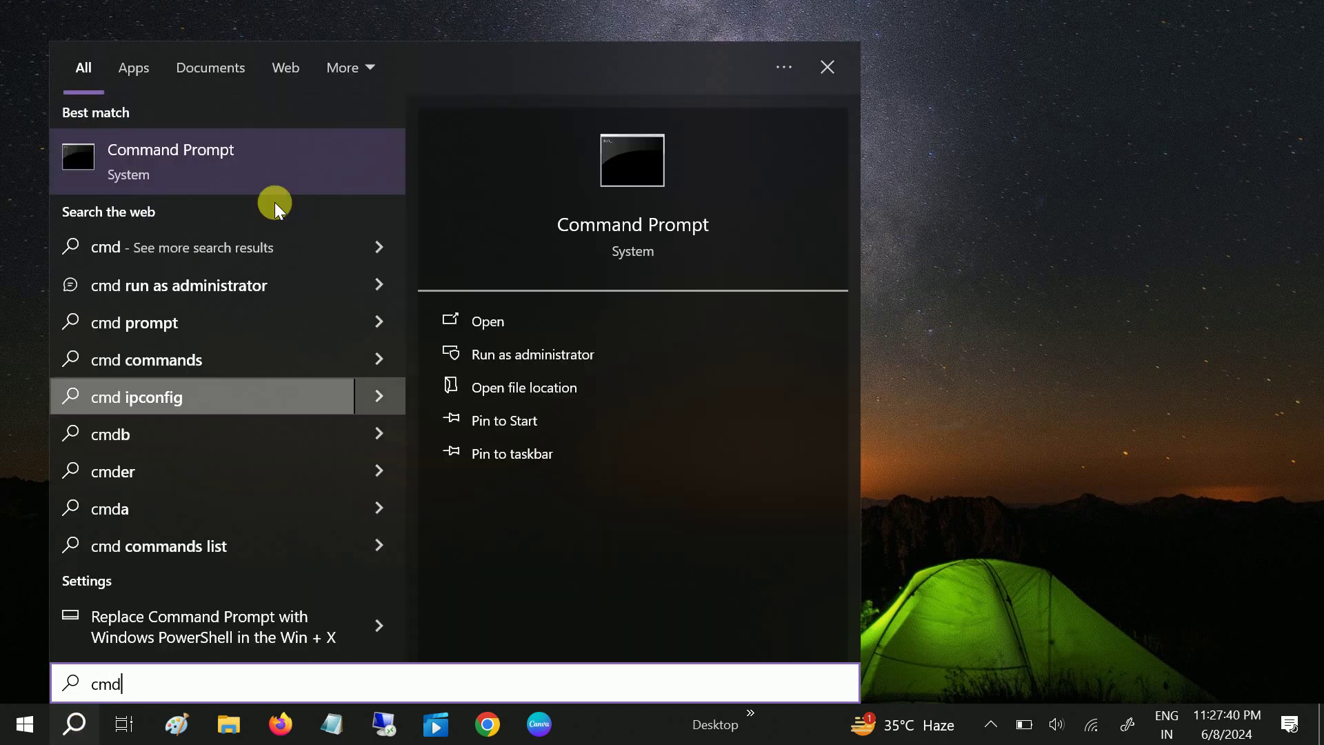
click(488, 356)
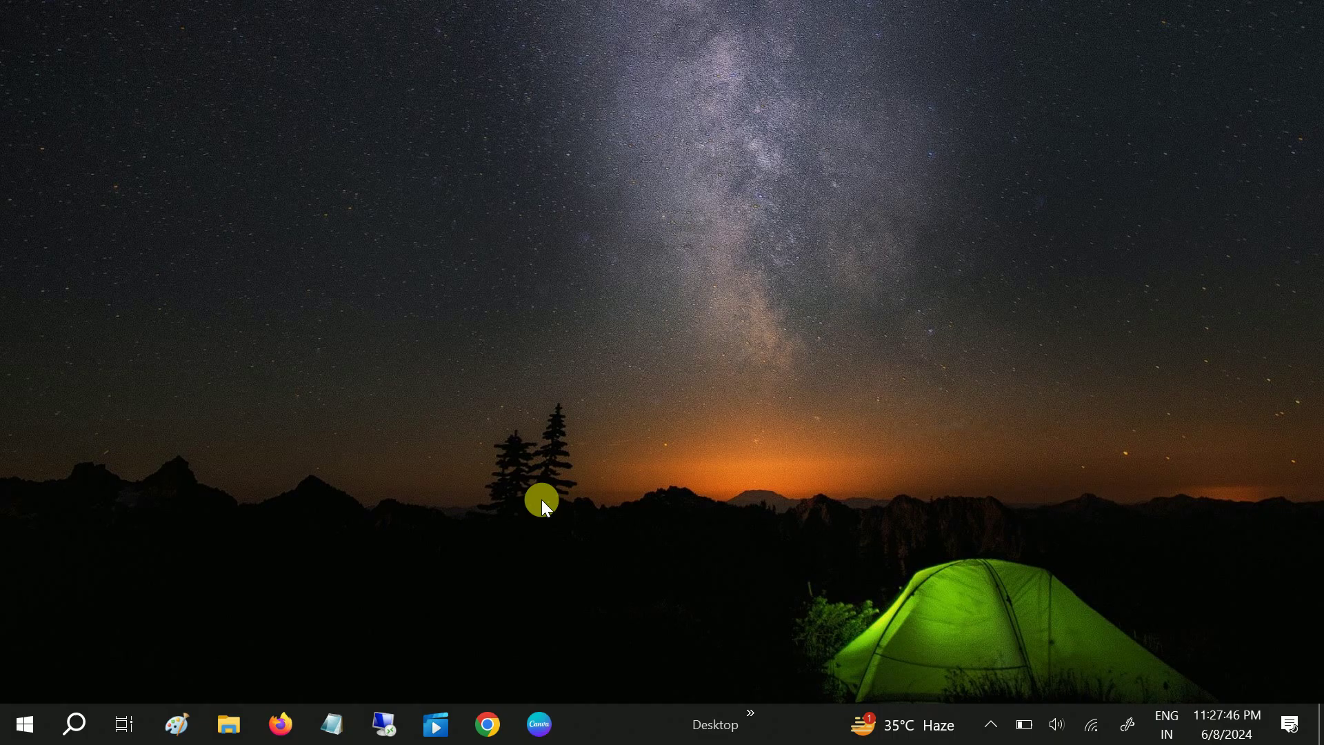
text(sf)
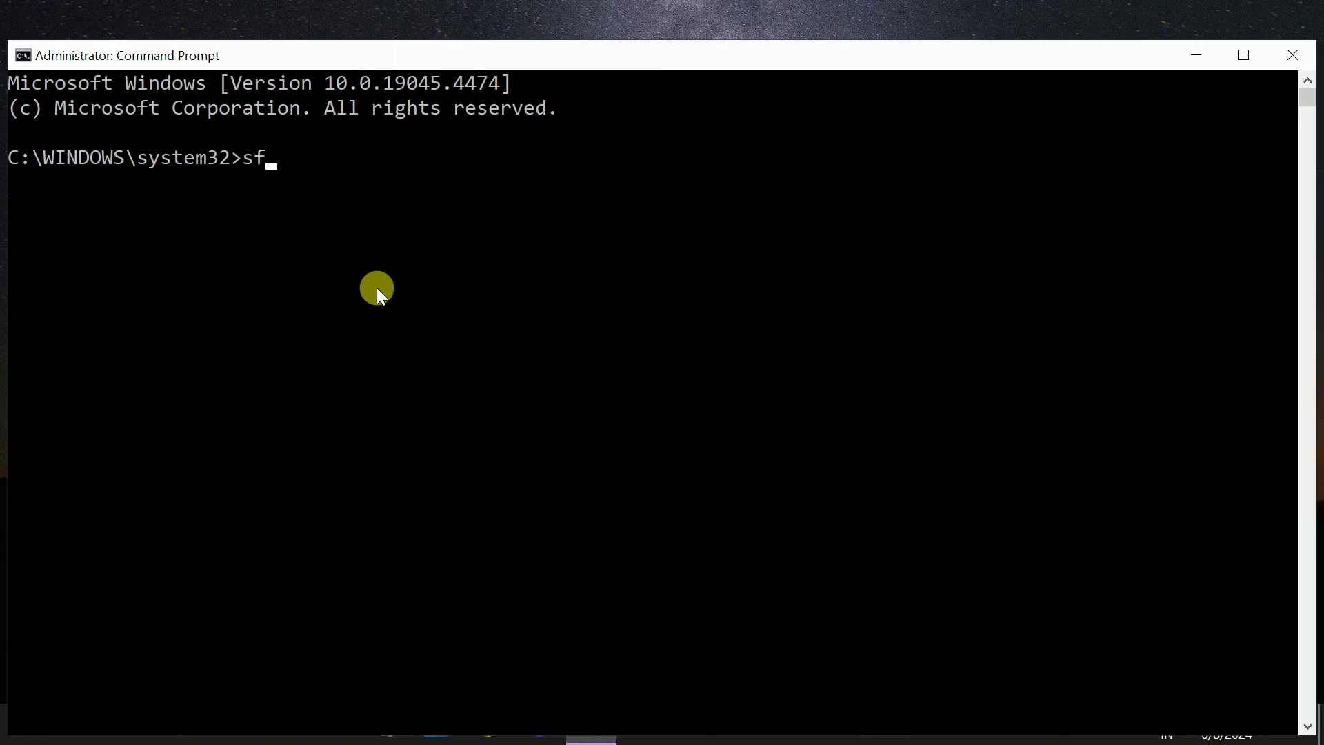
text(c)
text(/)
text(scanno)
text(w)
Run sfc /scannow, maximize the window, then minimize it while verification runs.
key(Return)
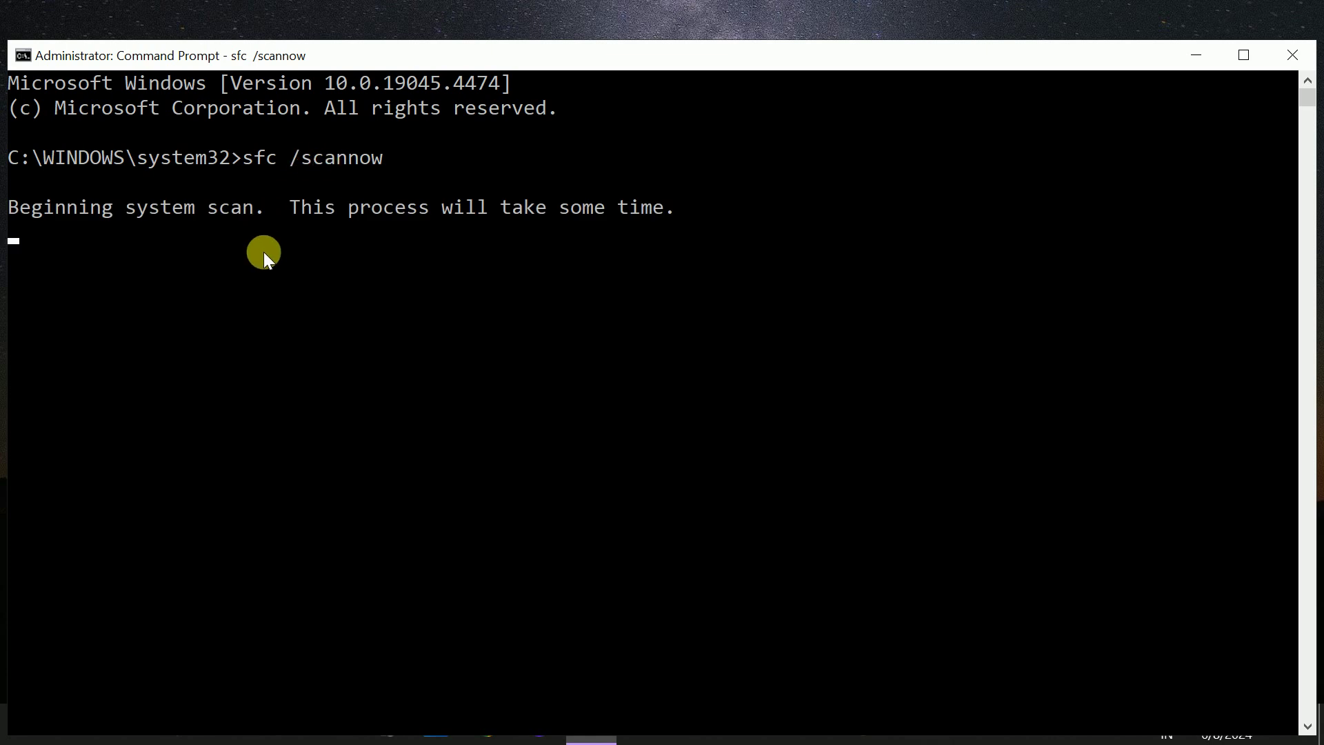
click(1257, 55)
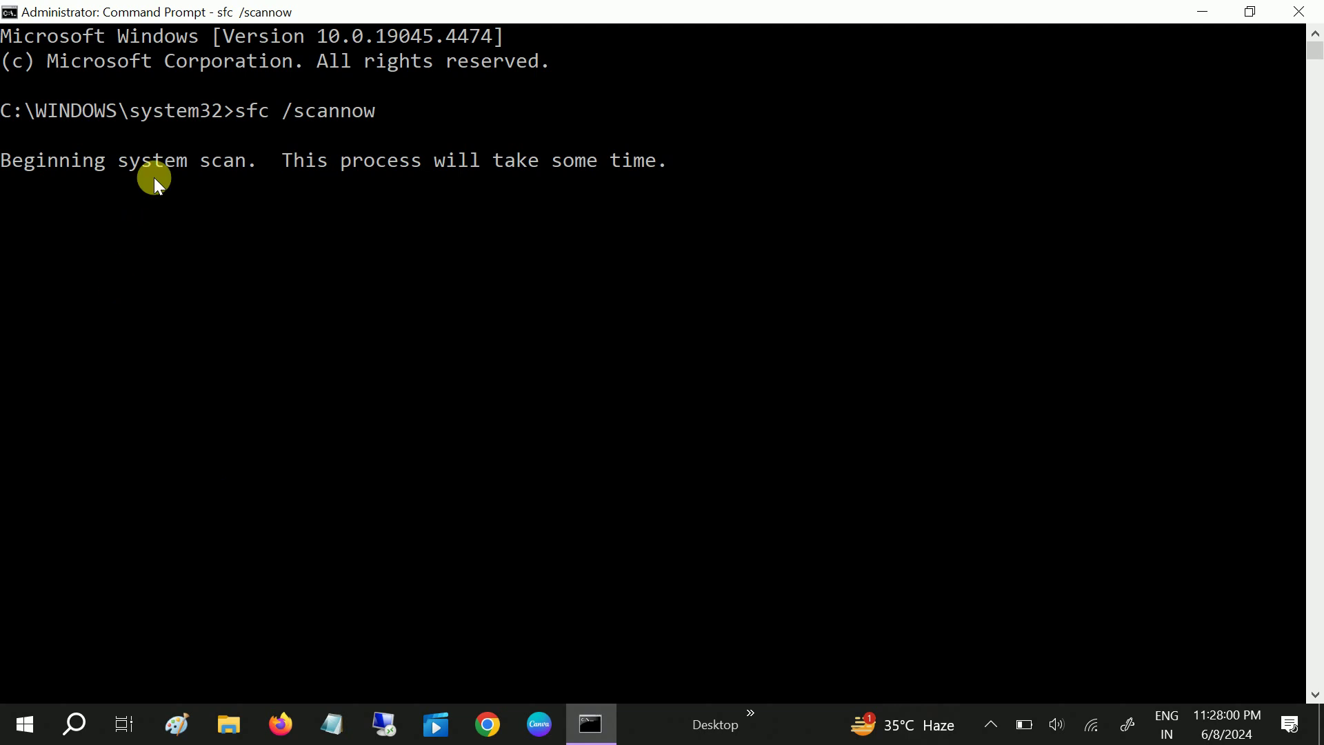
click(1202, 10)
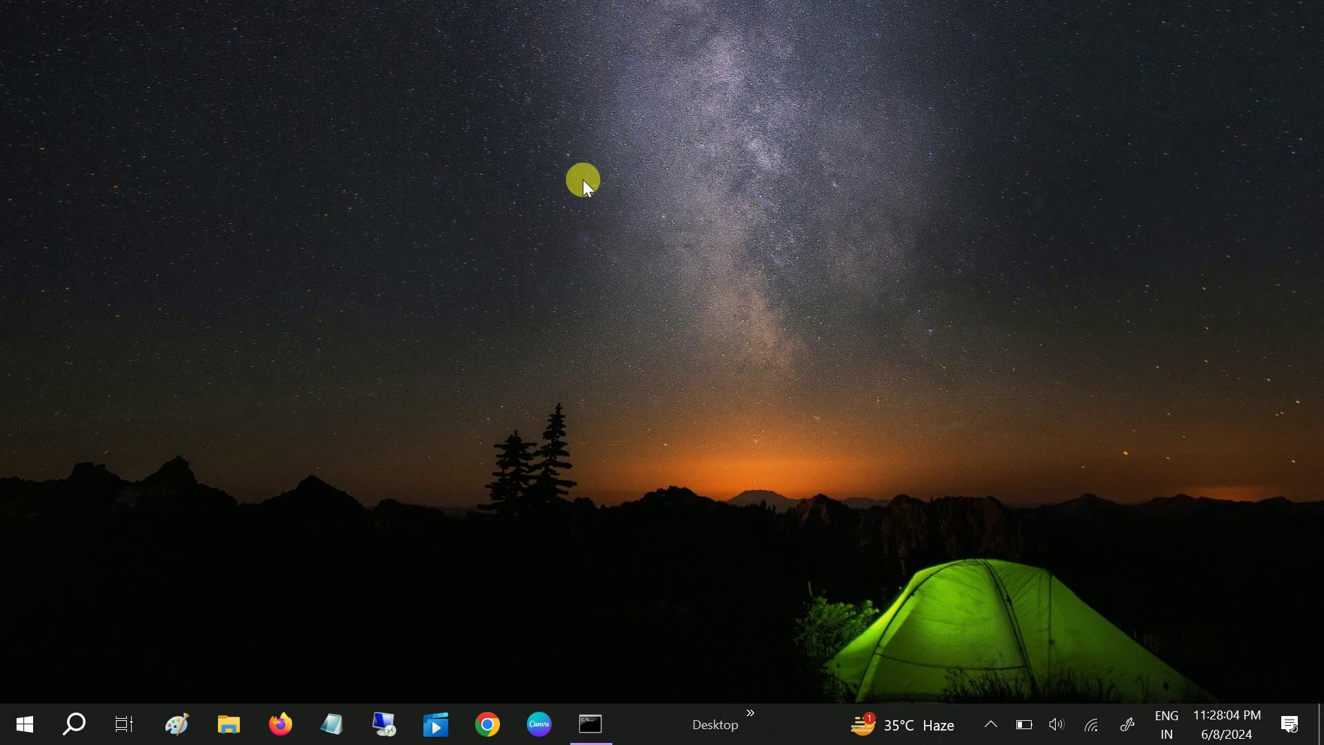